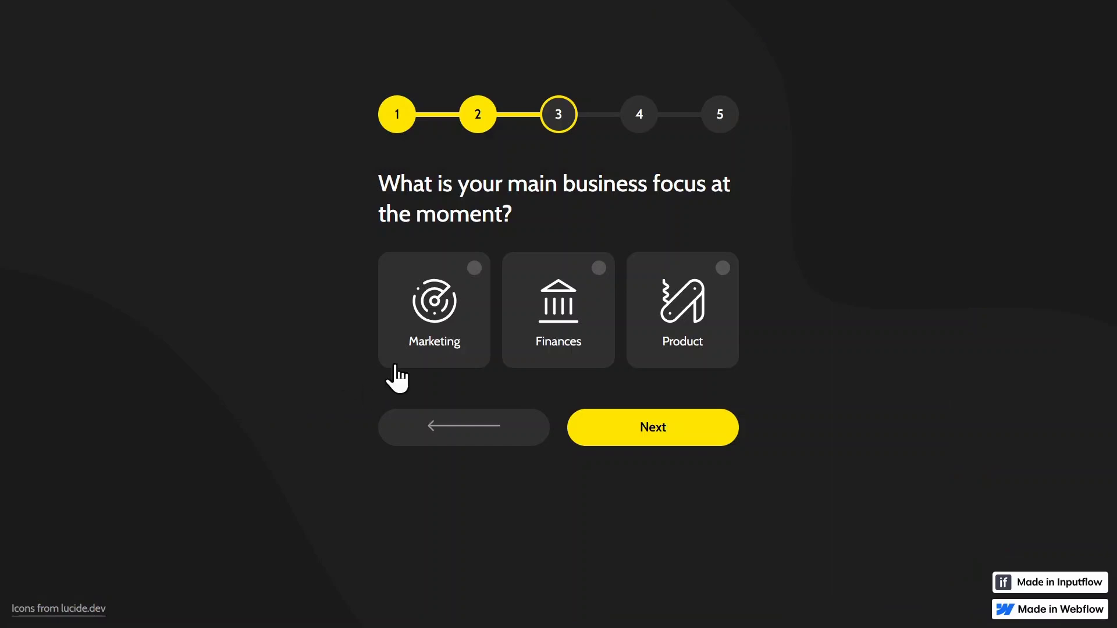
Step: Test the demo by checking the Marketing, Finances and Product image cards in turn
click(436, 328)
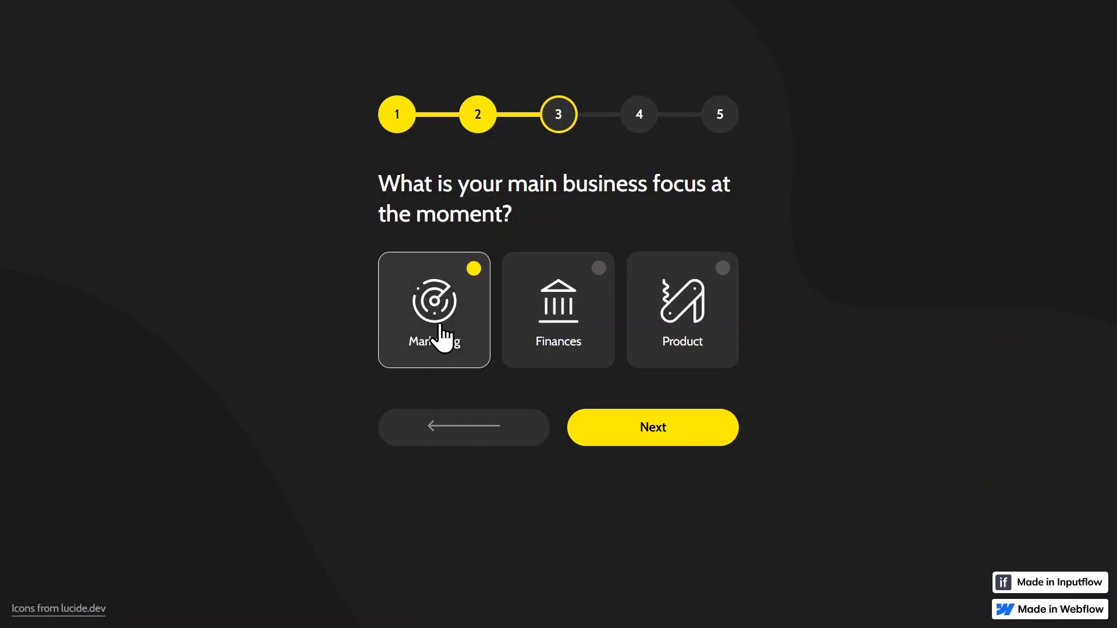
click(557, 311)
click(691, 303)
click(560, 314)
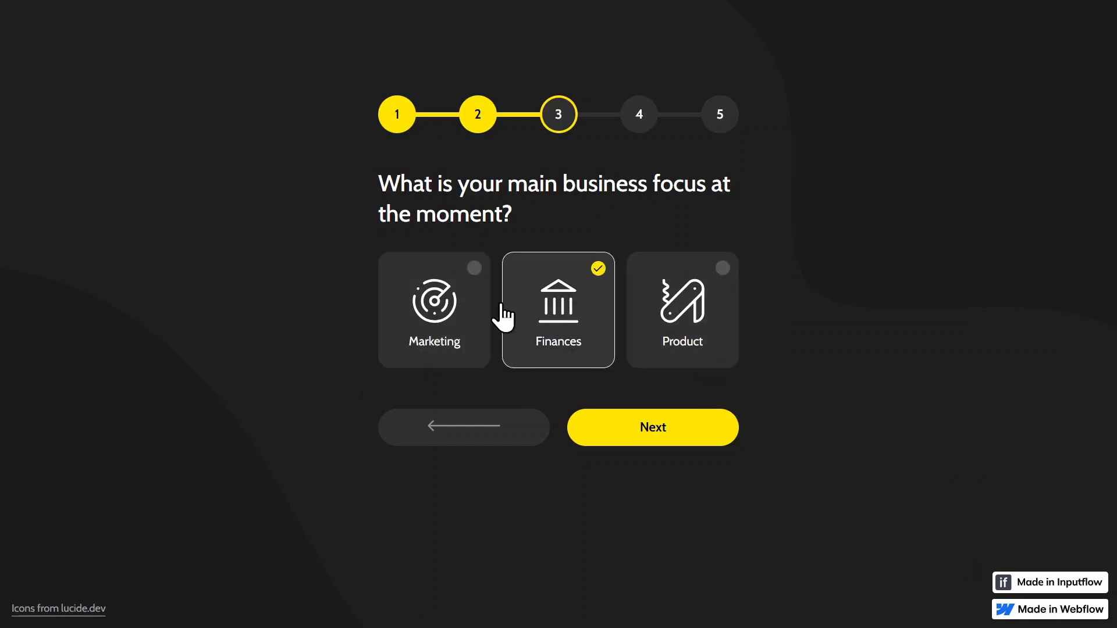
click(468, 317)
click(539, 308)
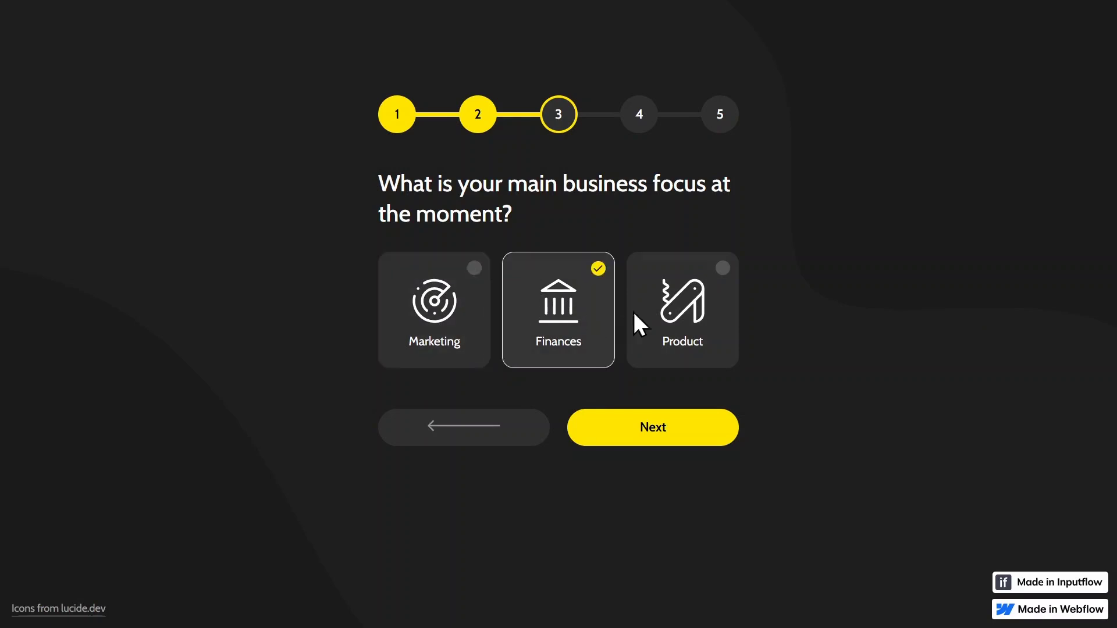
click(681, 326)
click(558, 317)
click(436, 324)
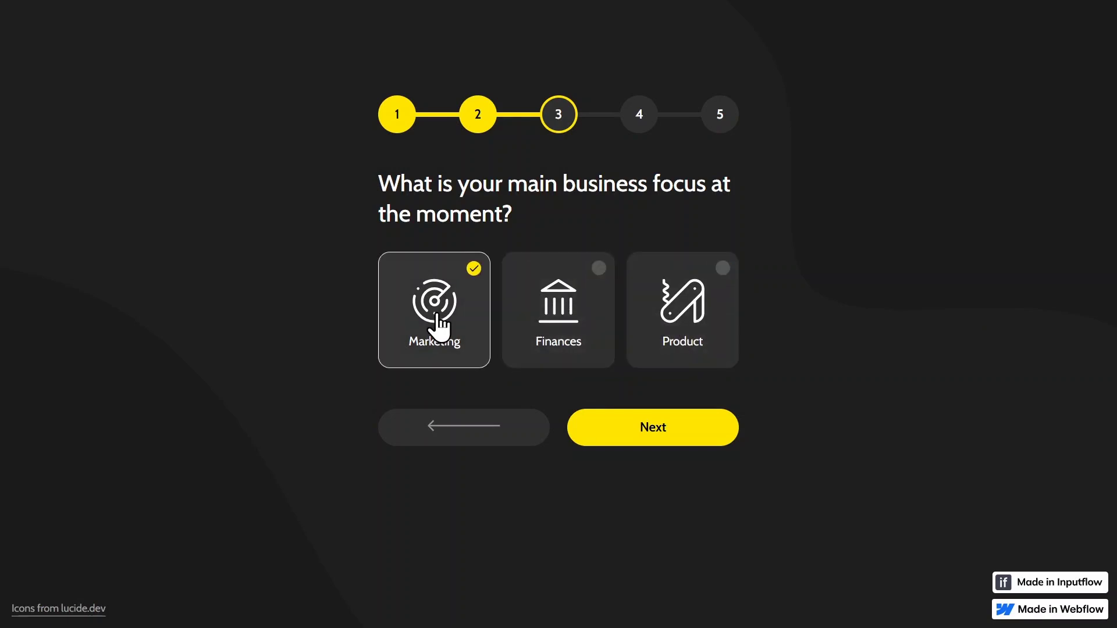
click(528, 333)
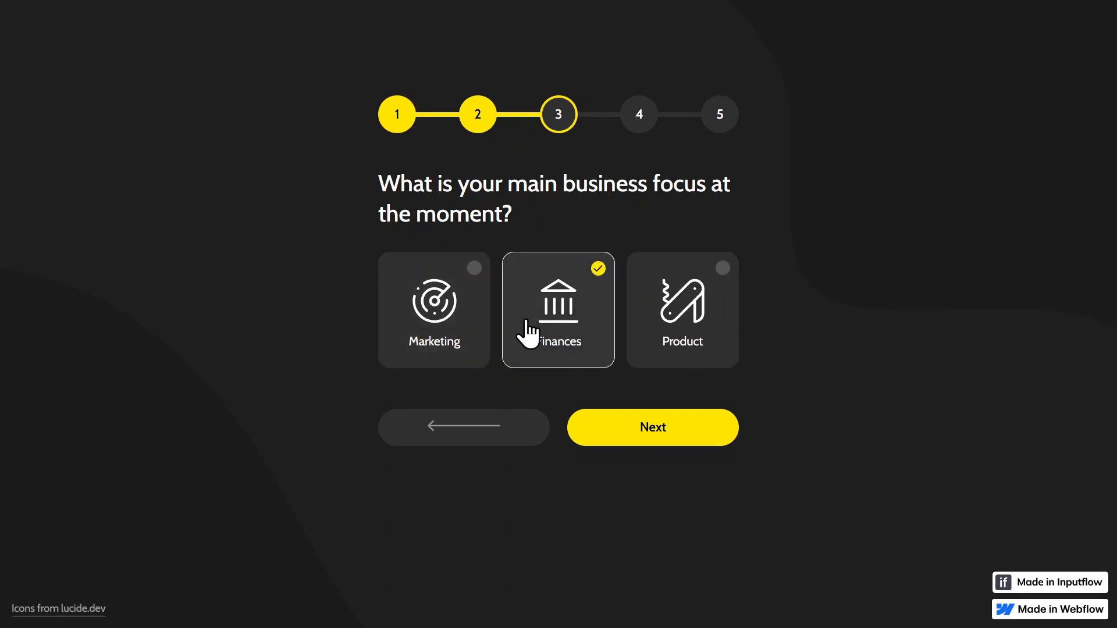
click(662, 322)
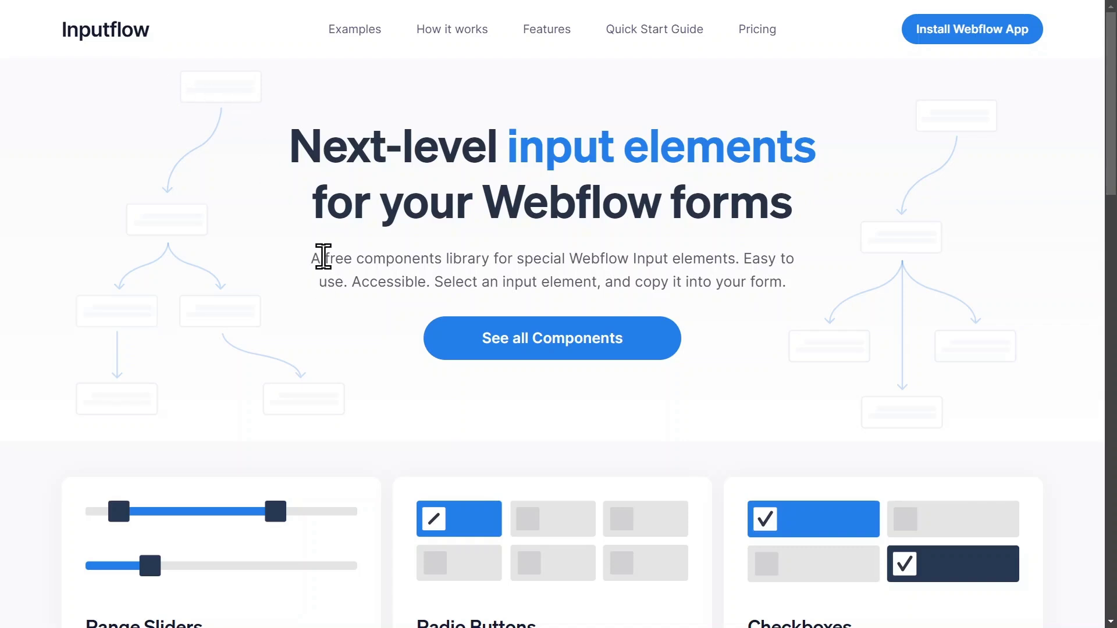
Step: Scroll the Inputflow homepage down to the Range Sliders, Radio Buttons and Checkboxes cards
scroll(351, 268, down, 1)
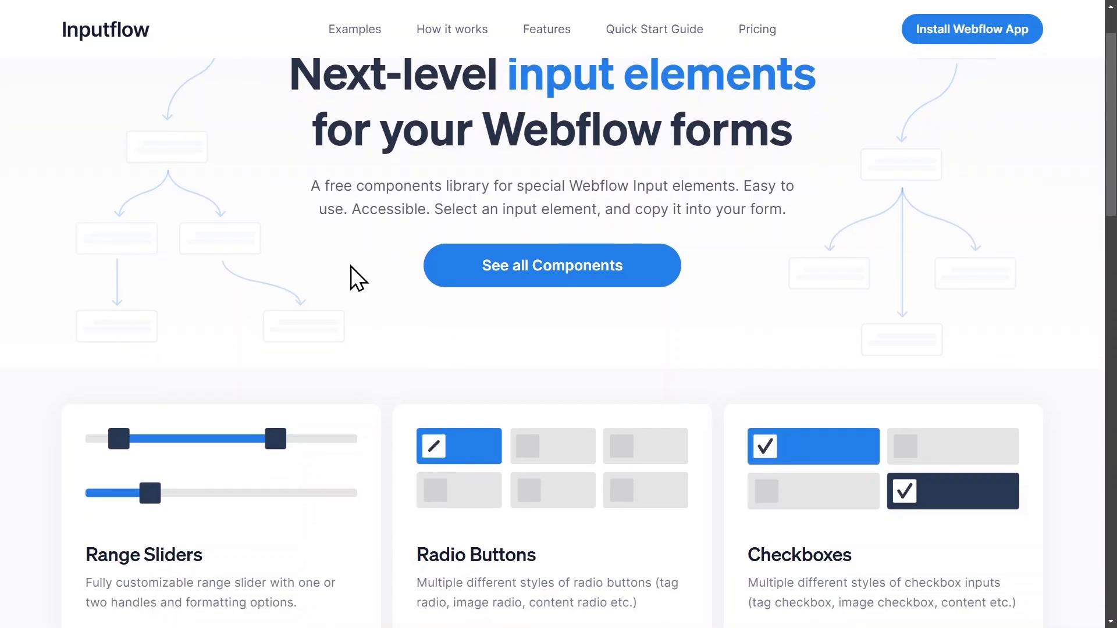
scroll(351, 266, up, 1)
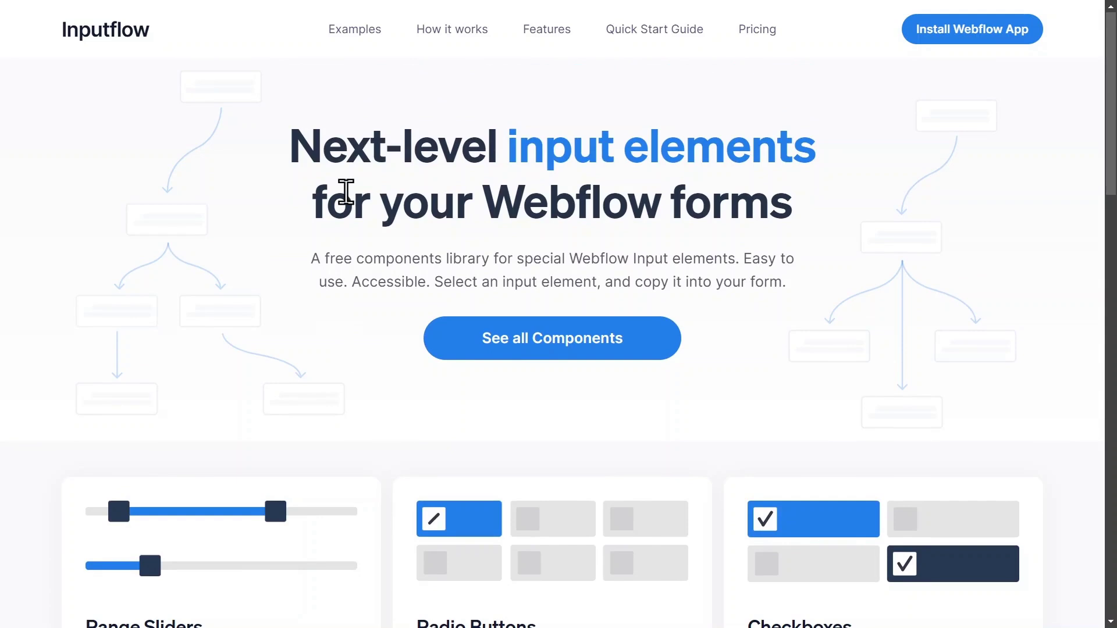
scroll(371, 257, down, 1)
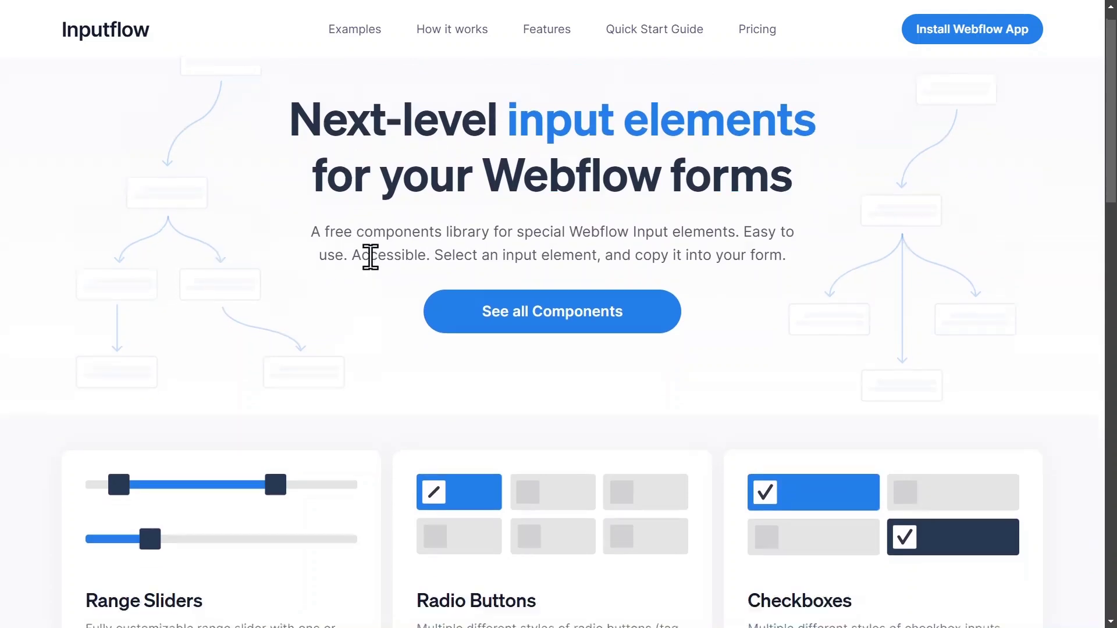
scroll(371, 257, down, 2)
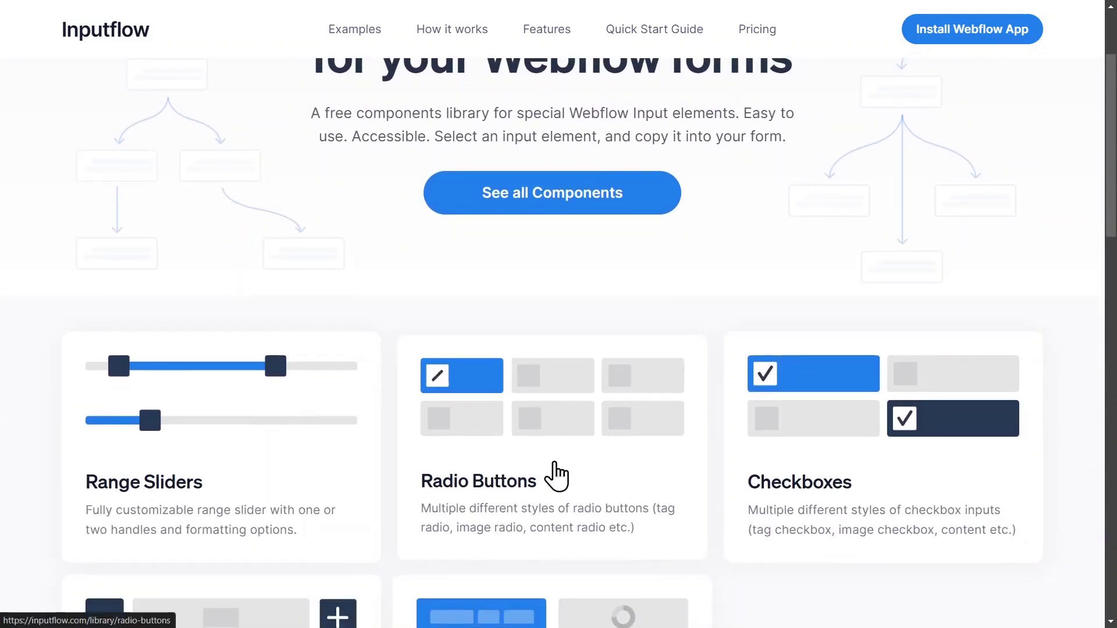
Step: Open the Radio Buttons component library page and browse its examples
click(557, 474)
scroll(292, 195, down, 5)
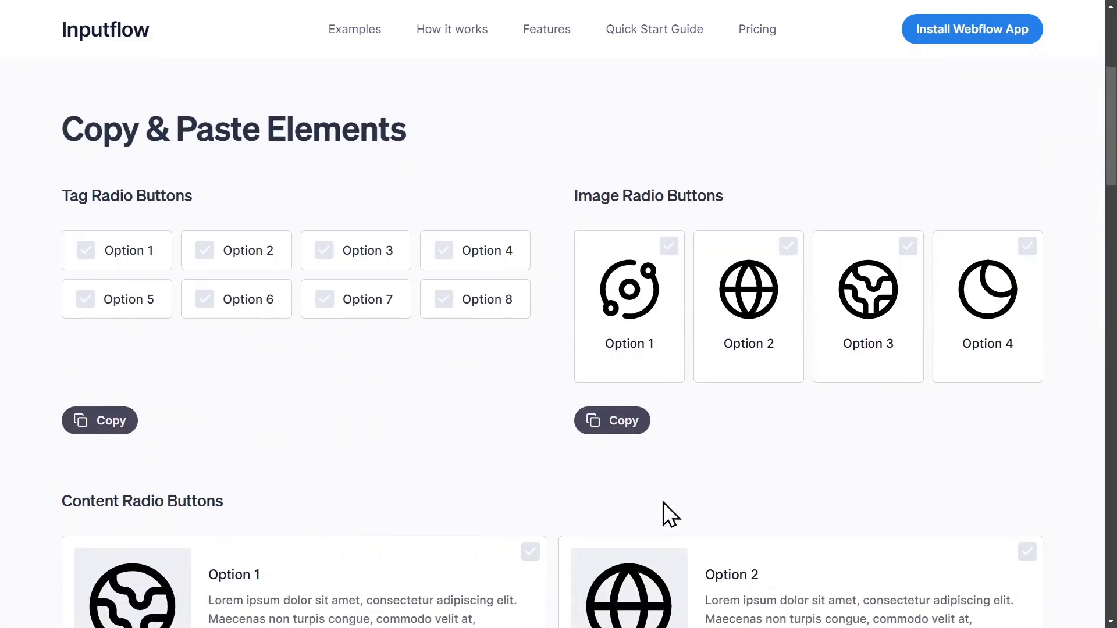
scroll(701, 463, down, 5)
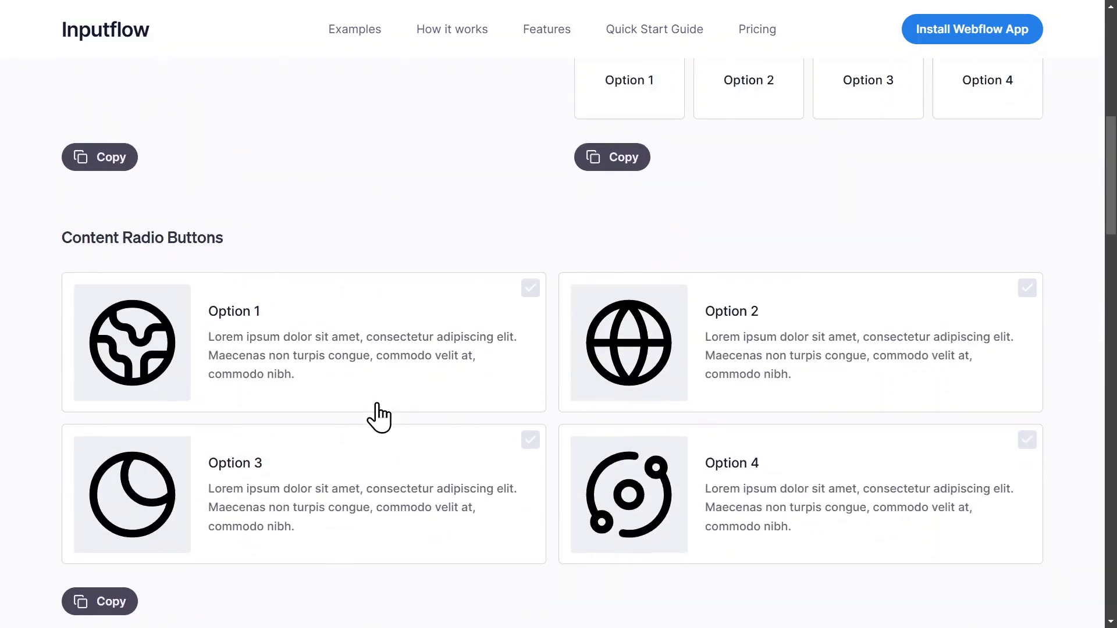
scroll(378, 418, up, 5)
Step: Check image radio Options 1, 2 and 3, then the Option 1 content radio card
click(643, 349)
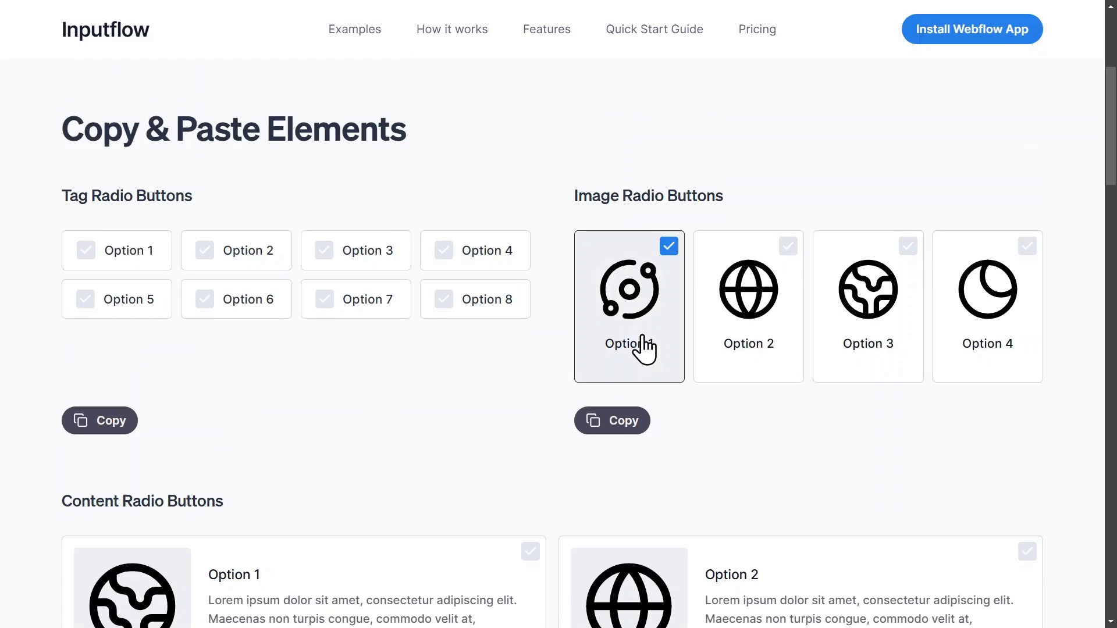
click(780, 340)
click(882, 328)
scroll(954, 338, down, 5)
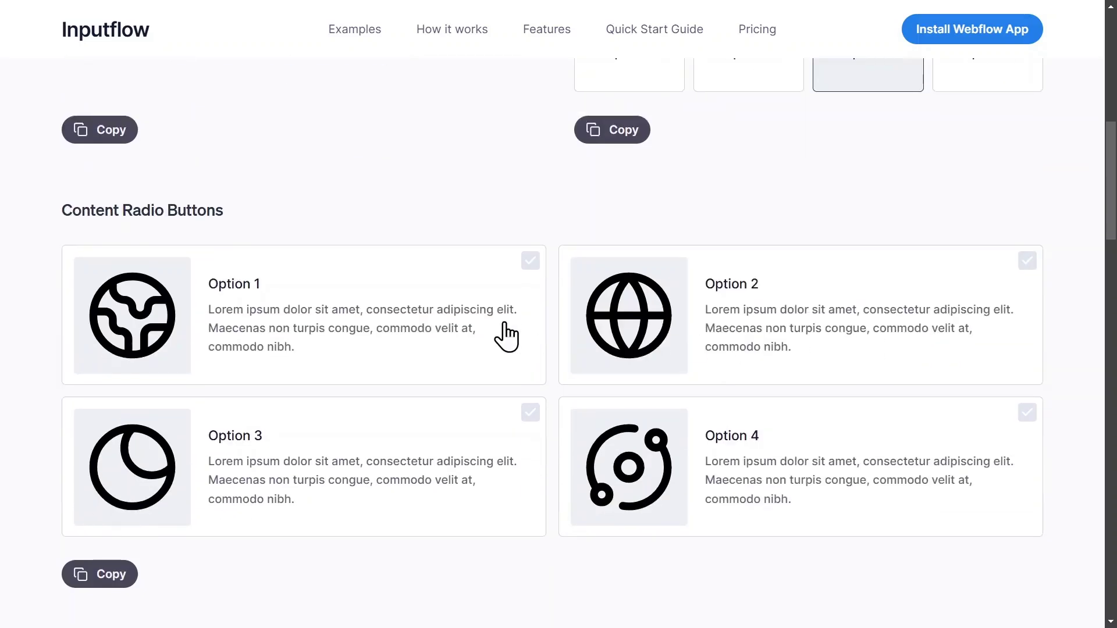
click(506, 337)
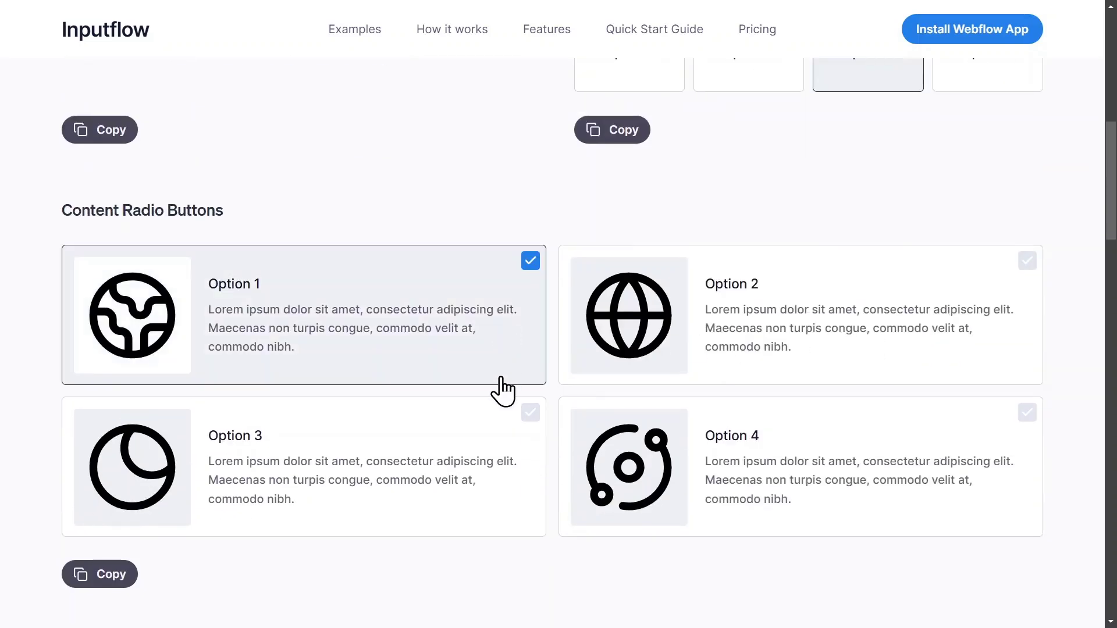
scroll(501, 391, up, 6)
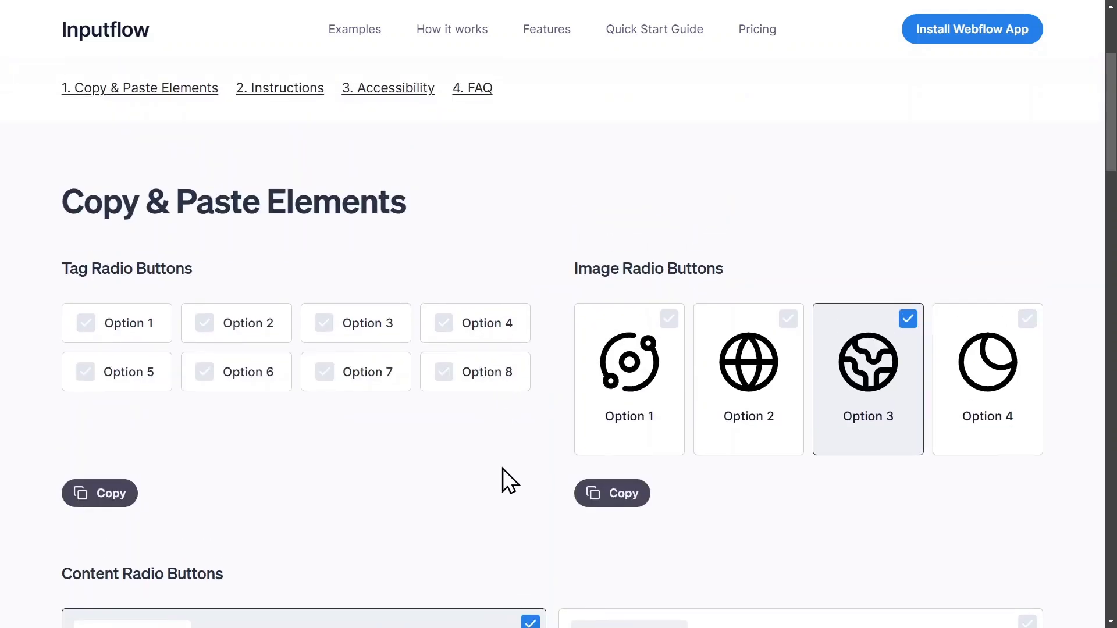
scroll(501, 474, down, 2)
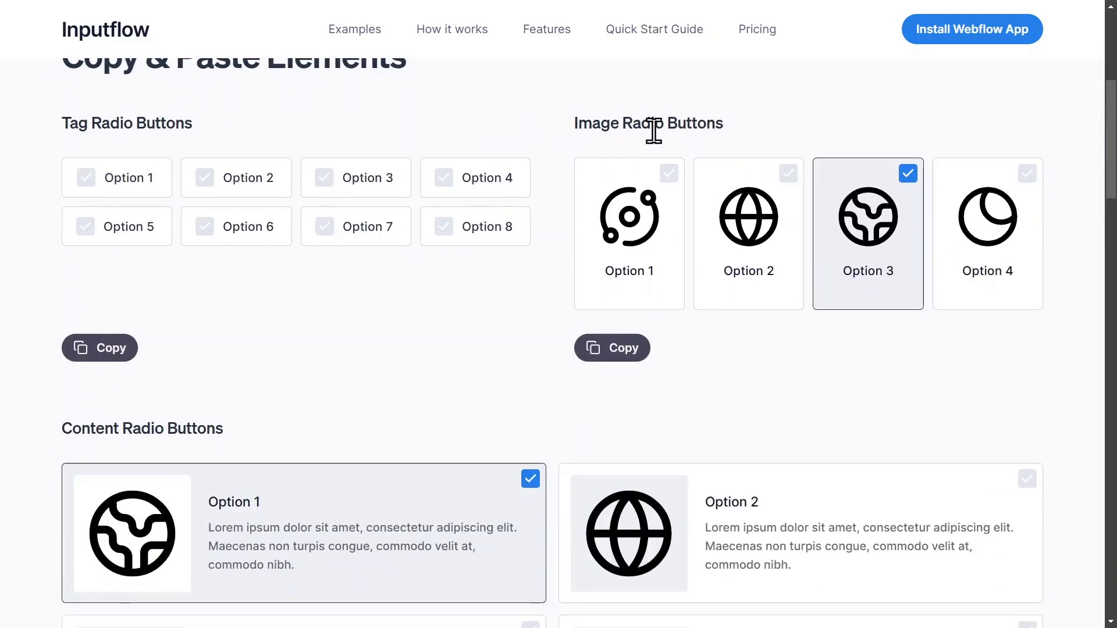
scroll(254, 314, down, 3)
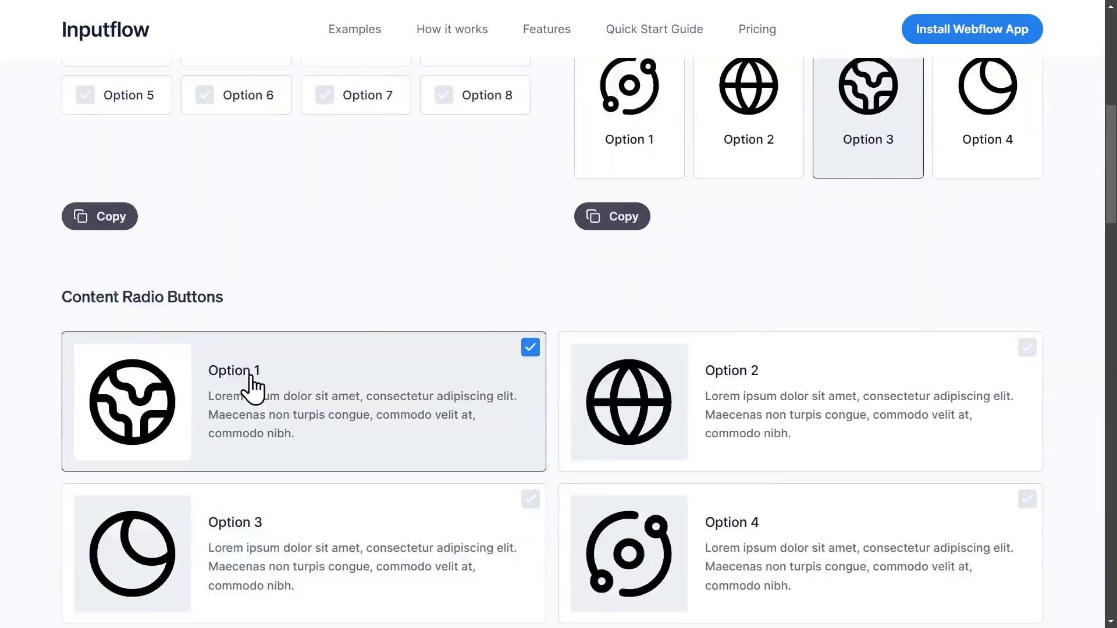
scroll(663, 524, up, 4)
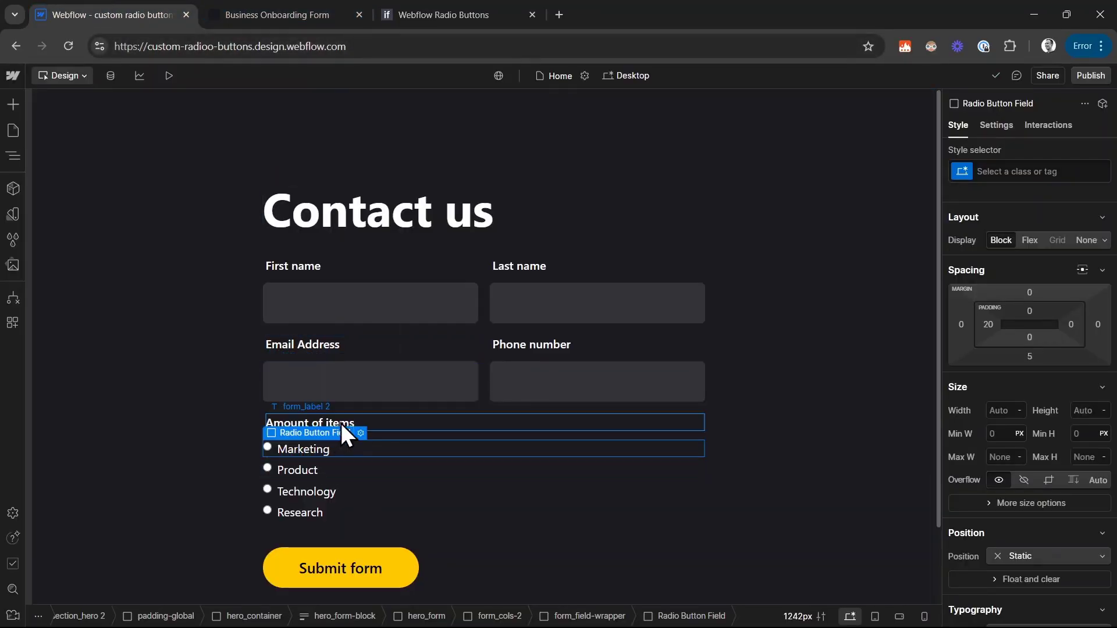
Step: Paste the image radio cards below the Amount of items label and rename it 'Category'
click(349, 420)
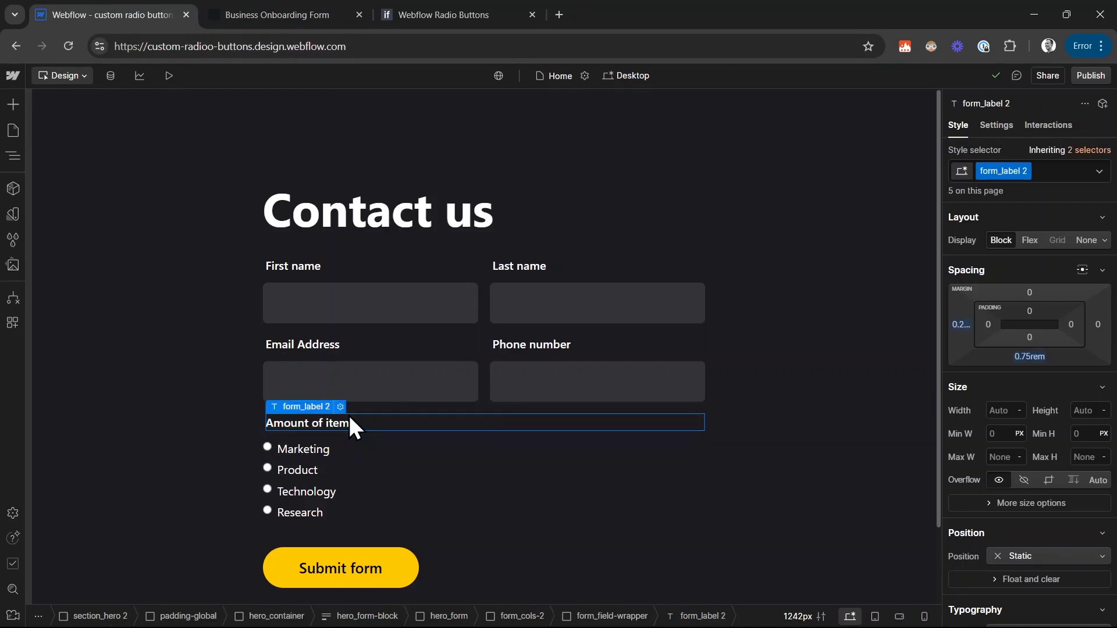
key(ctrl+v)
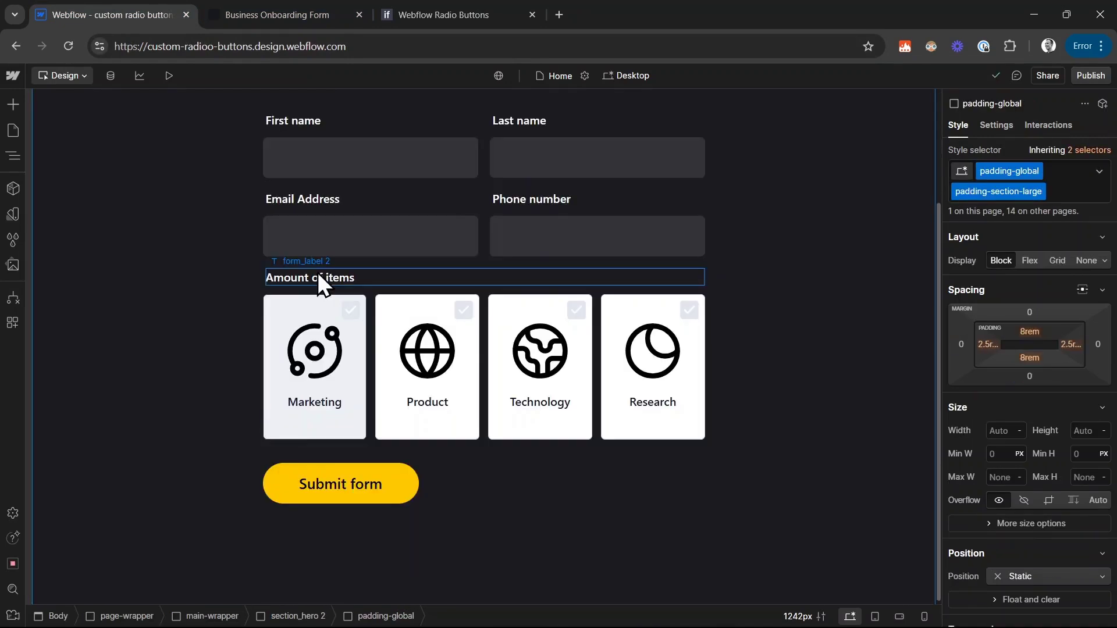
click(318, 272)
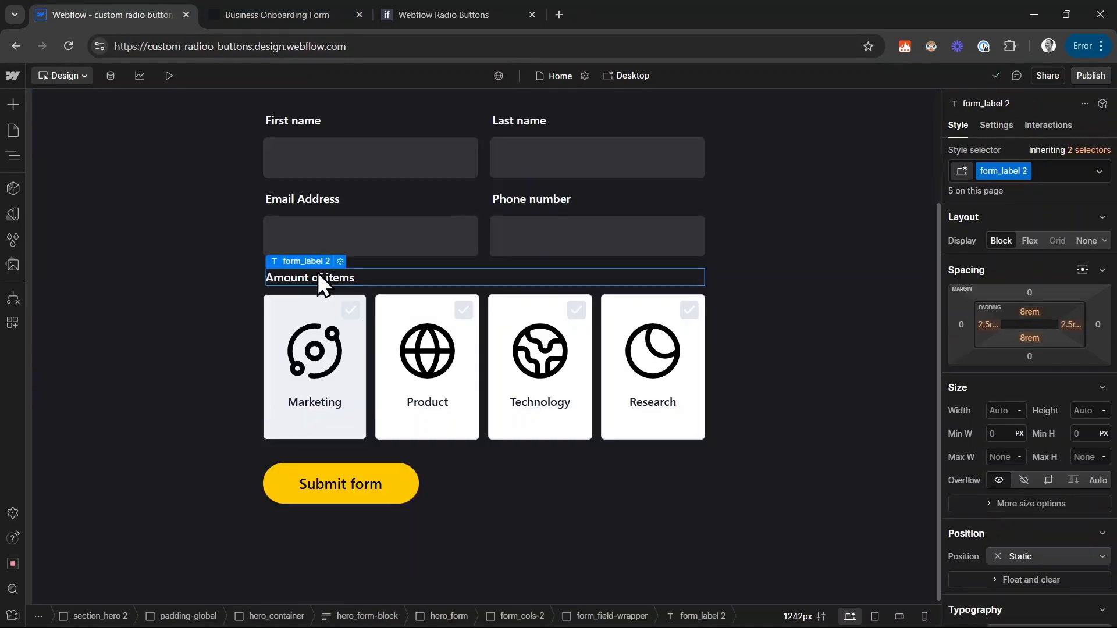
double_click(317, 271)
key(ctrl+a)
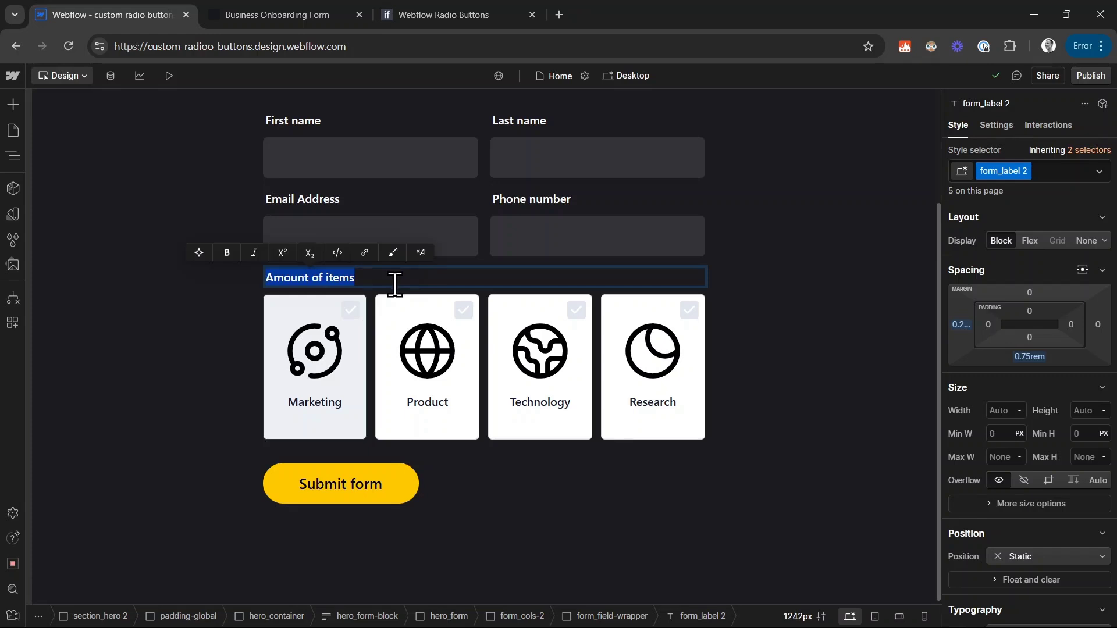
text(Category)
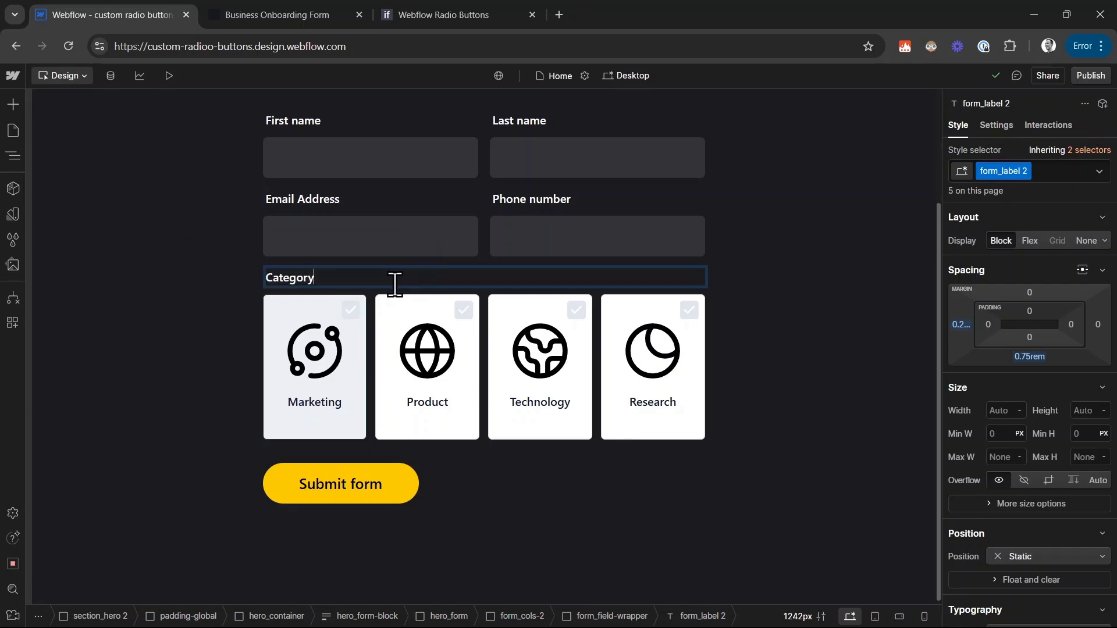
click(497, 472)
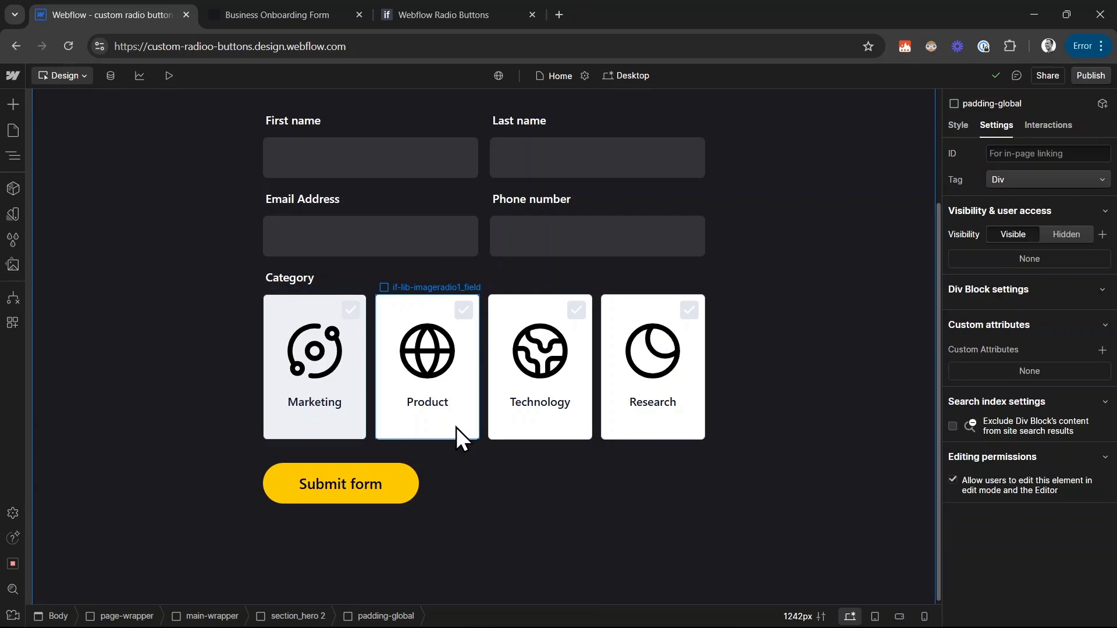
Step: Give the radio cards the Phone field's dark #333337 background using the eyedropper
click(581, 435)
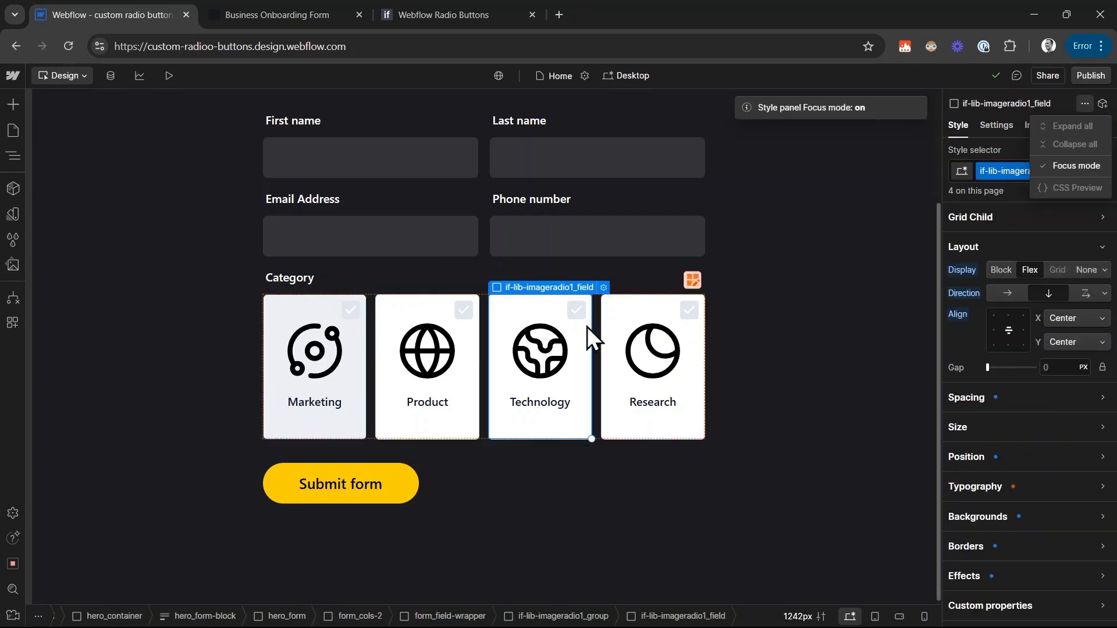
click(980, 512)
click(995, 442)
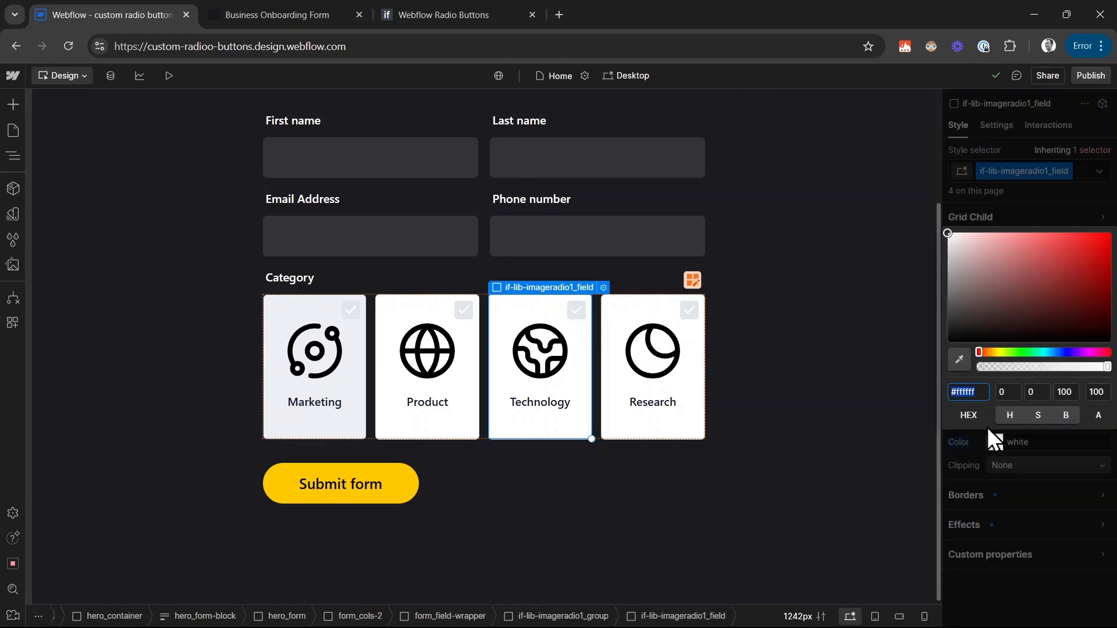
click(961, 361)
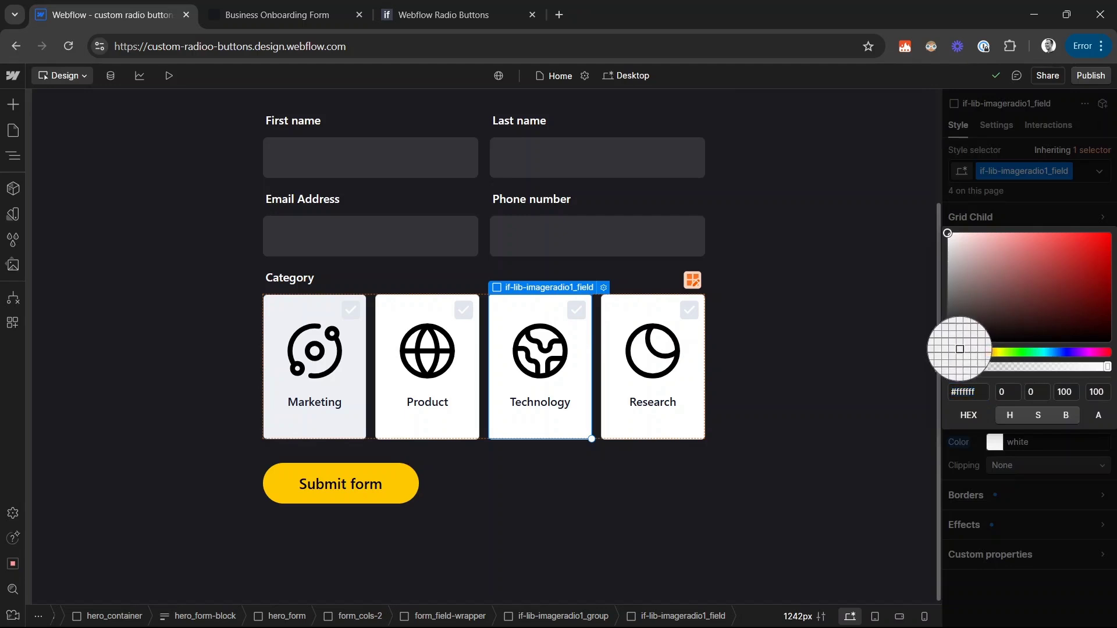
click(636, 241)
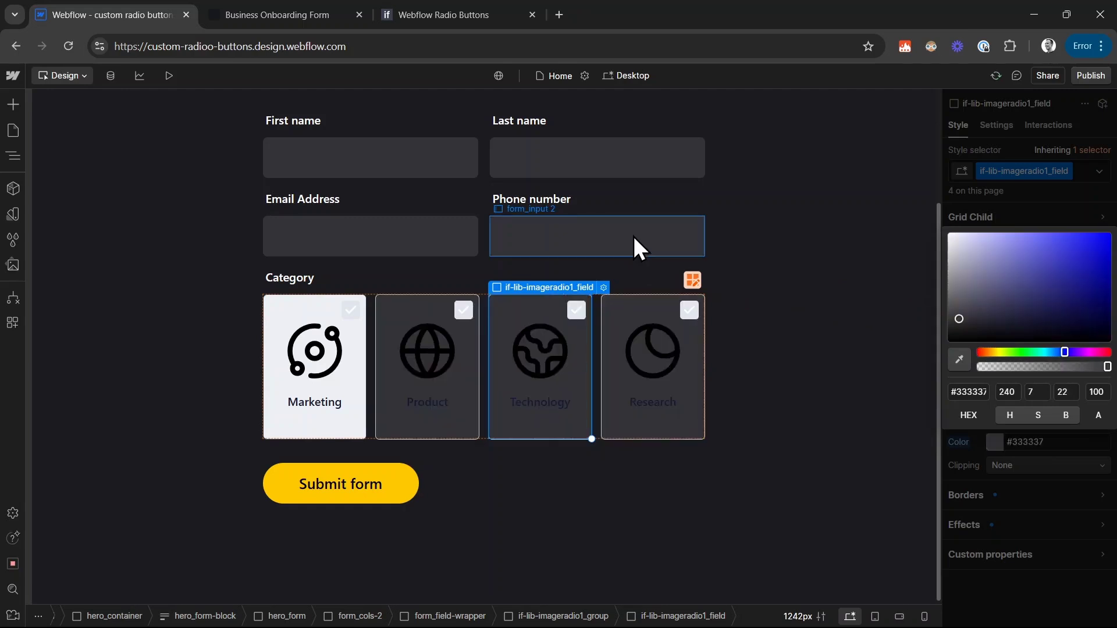
Step: Make the card label text white
click(417, 398)
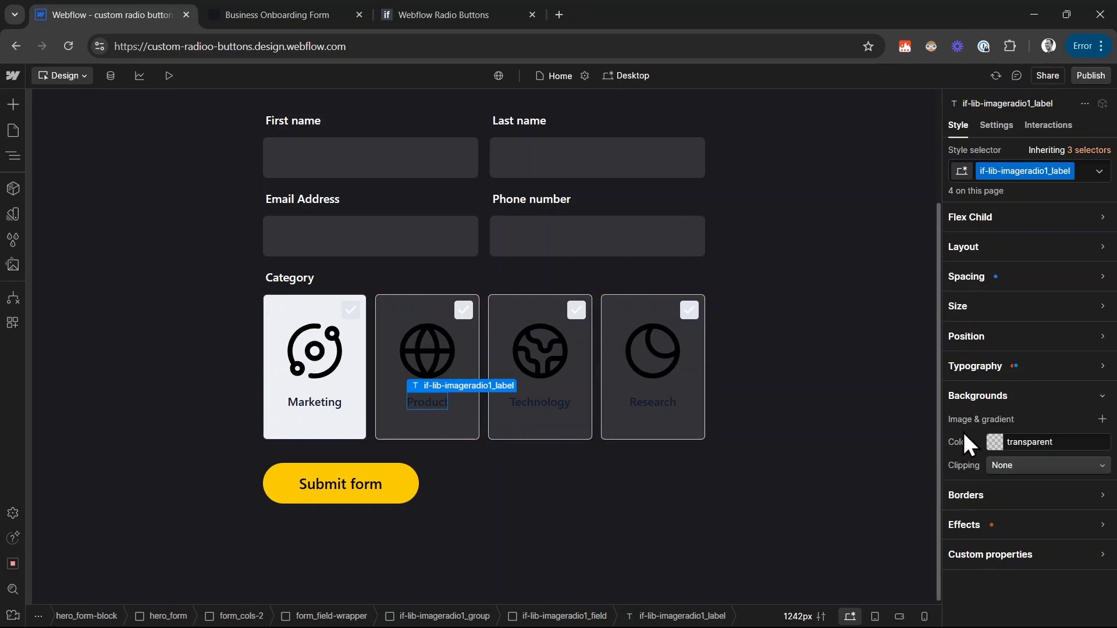
click(993, 368)
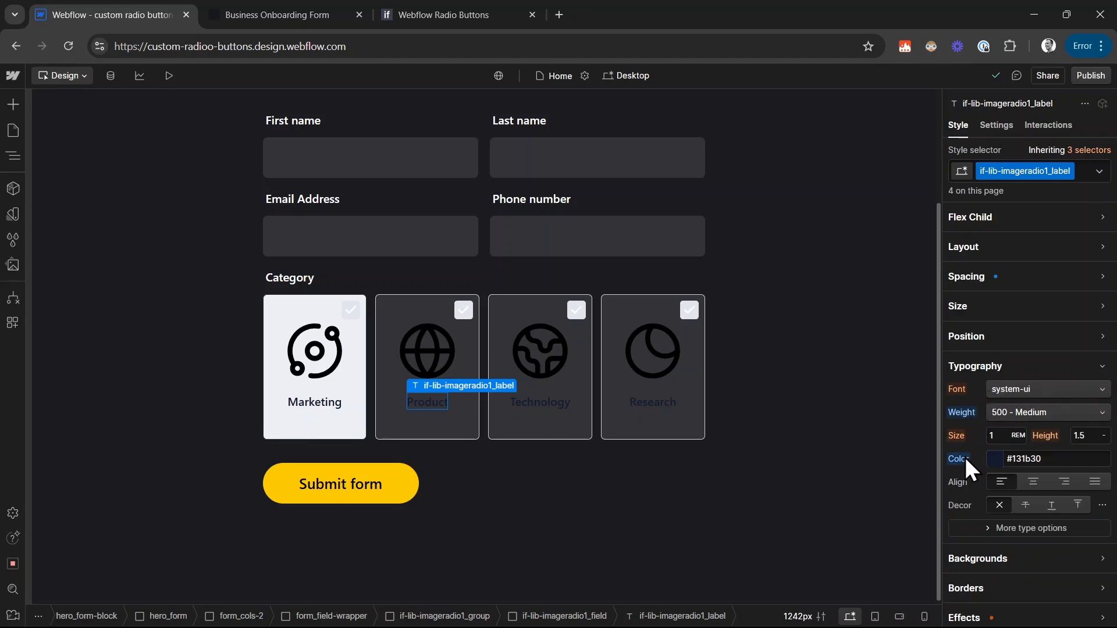
click(998, 464)
drag(1006, 299, 846, 215)
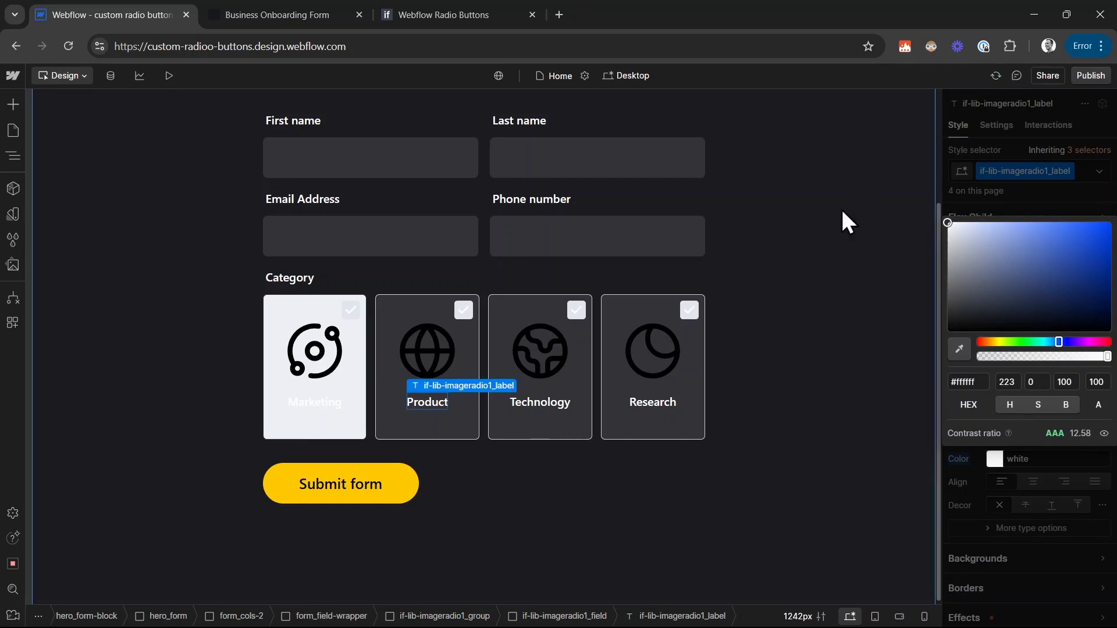
Step: Replace the black globe.svg card icon with the white icon asset
click(435, 346)
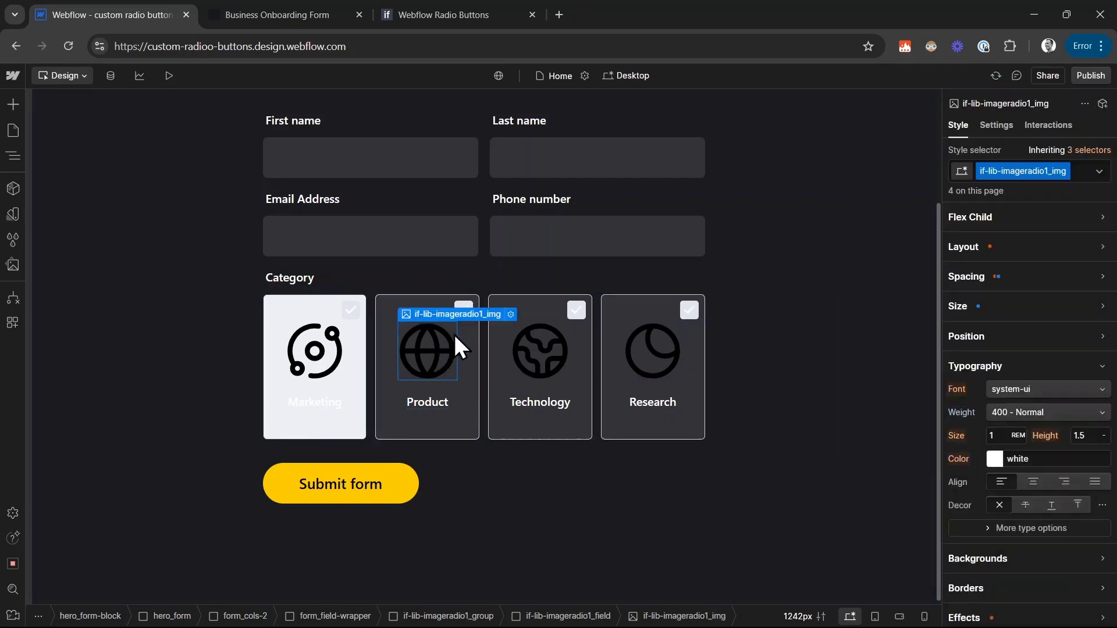
click(511, 314)
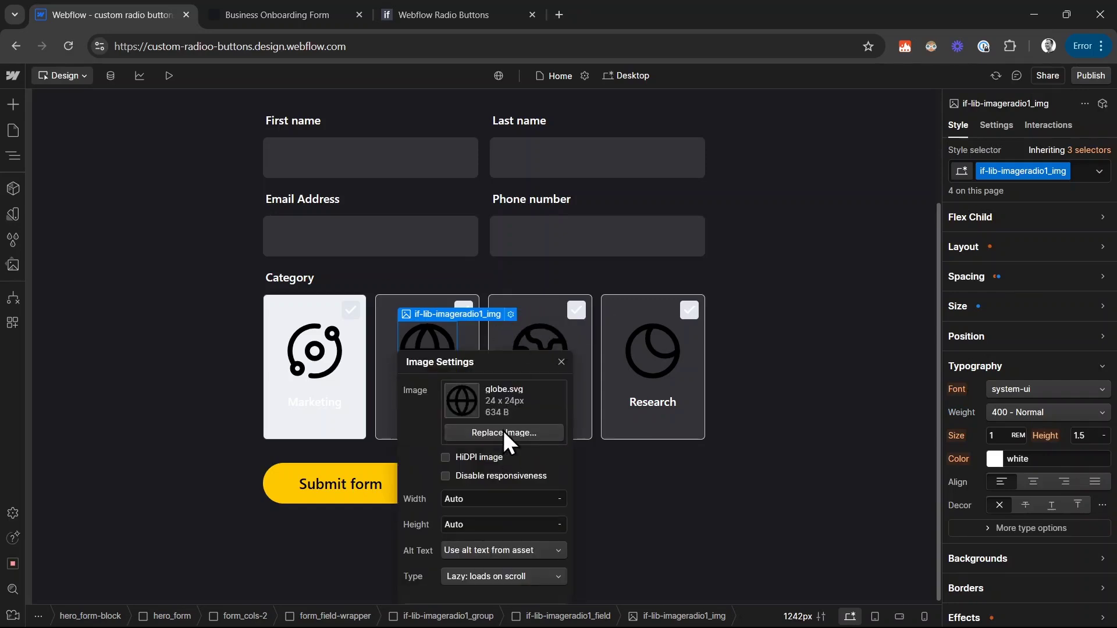
click(119, 192)
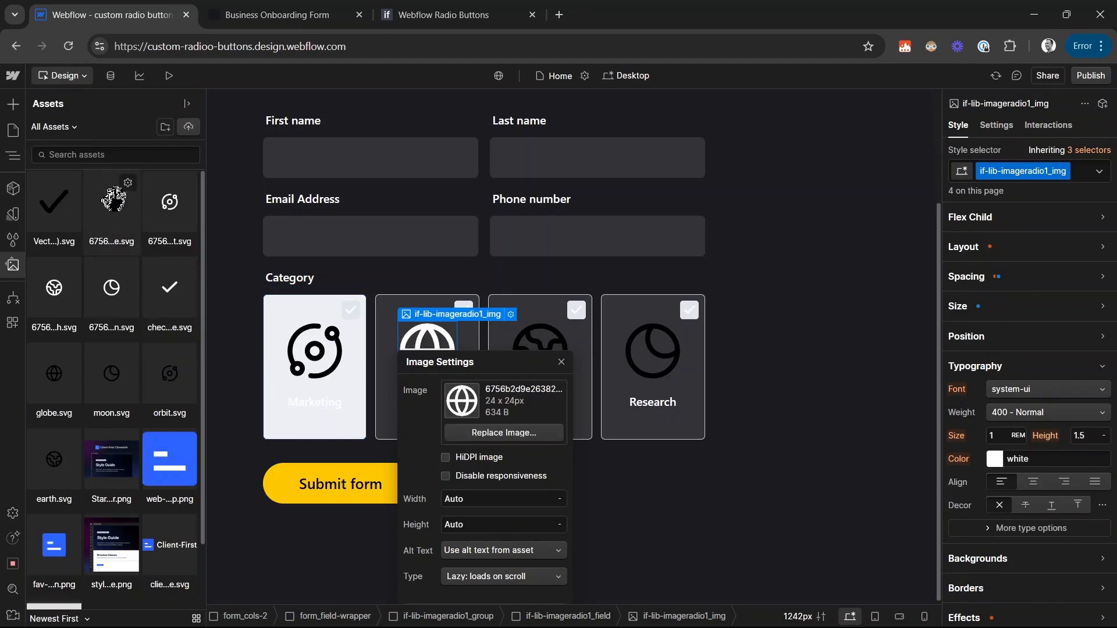
click(541, 330)
click(595, 329)
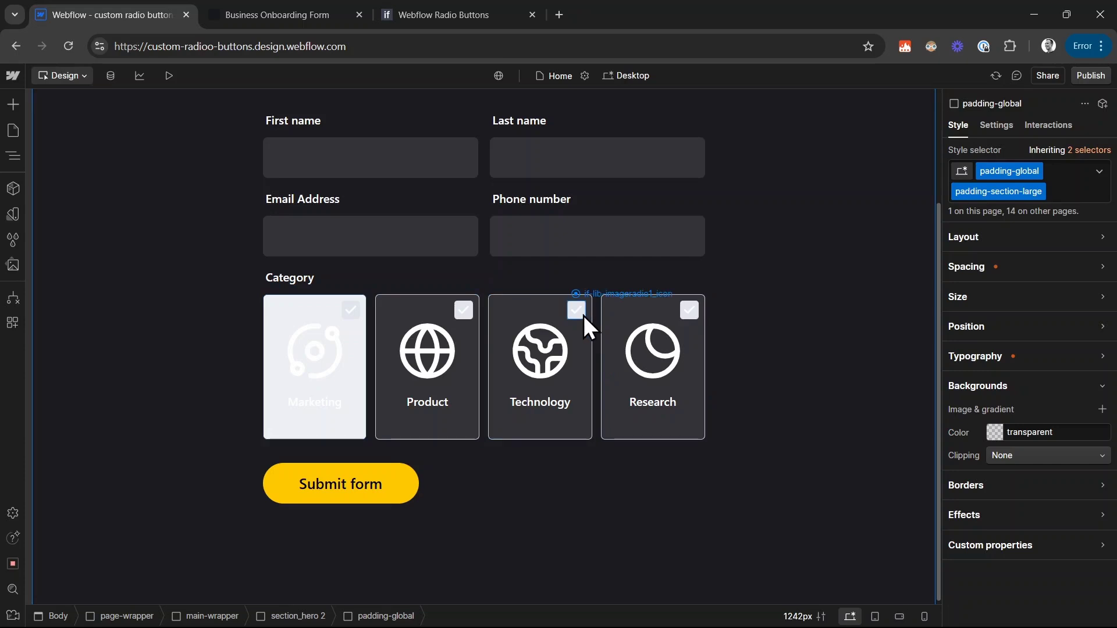
Step: Give the check boxes an rgba(0, 0, 0, 0.33) background and hide checkicon_white.svg
click(584, 316)
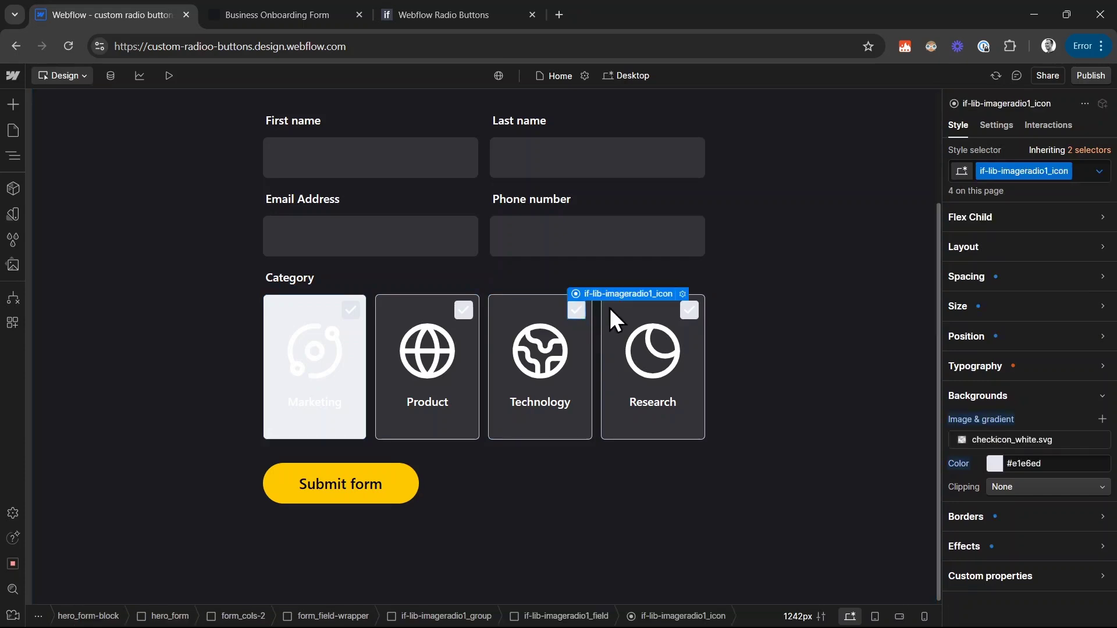
click(996, 464)
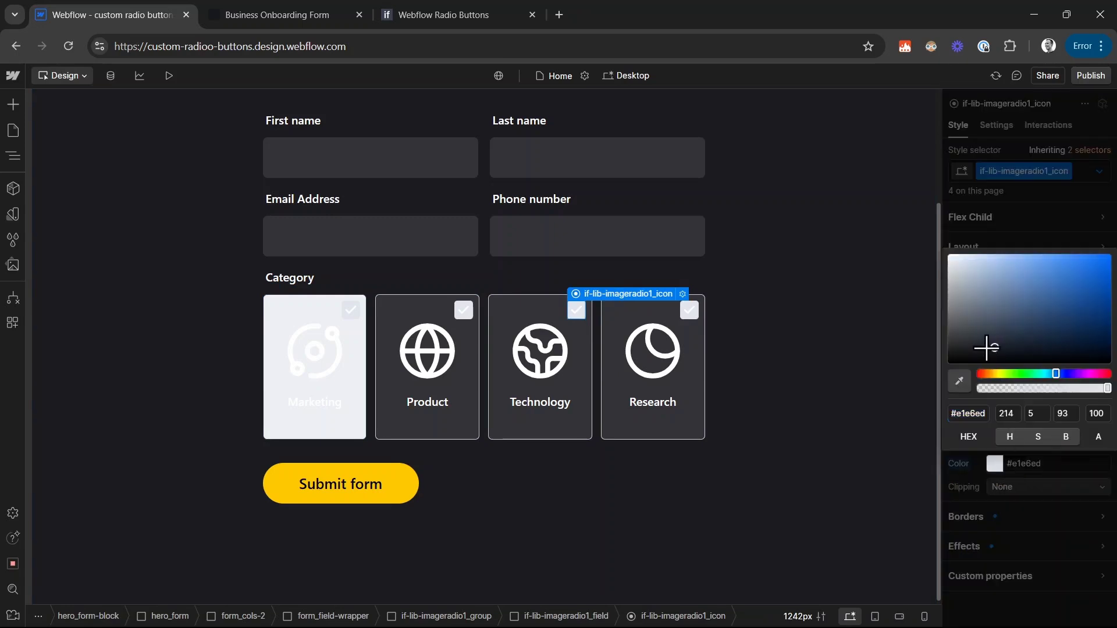
drag(986, 348, 892, 374)
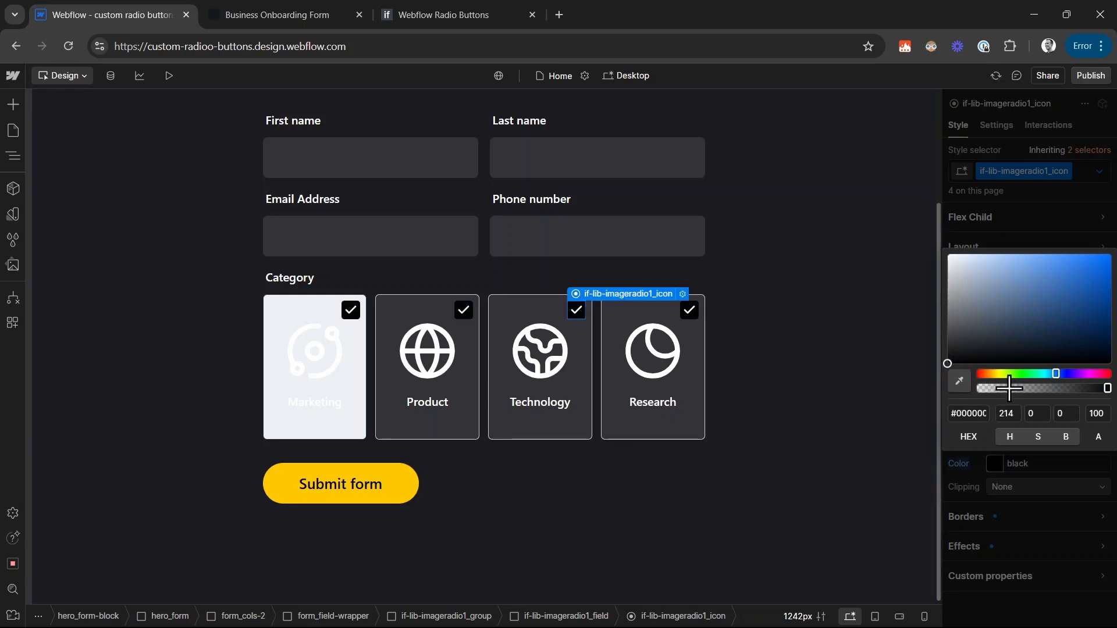
mouse_move(1010, 388)
mouse_down()
mouse_move(979, 386)
mouse_move(1020, 377)
mouse_up()
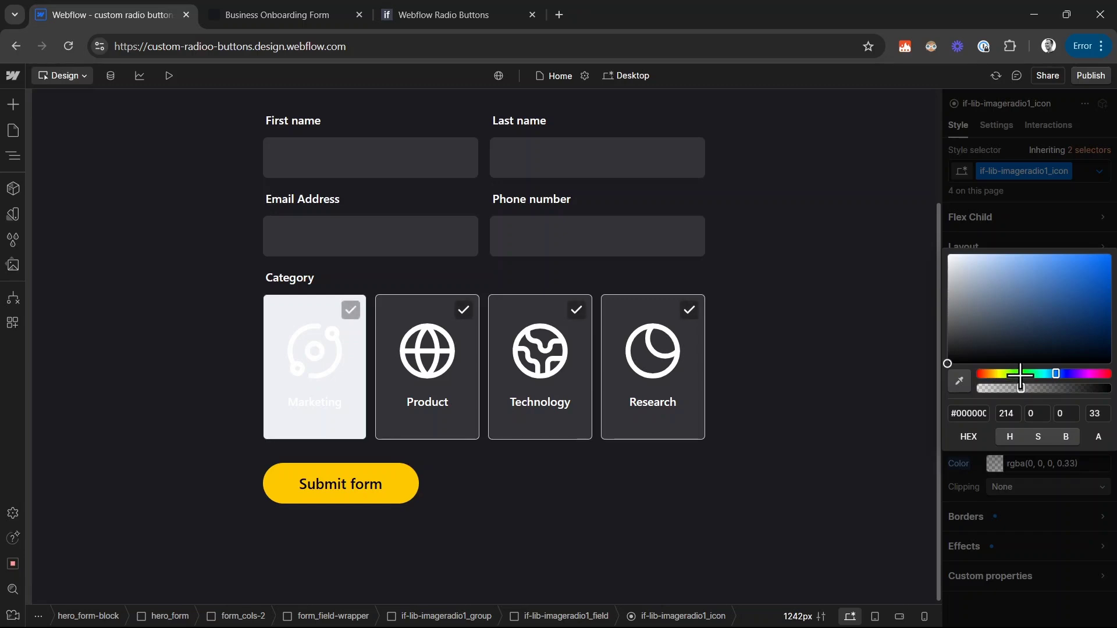
click(1039, 505)
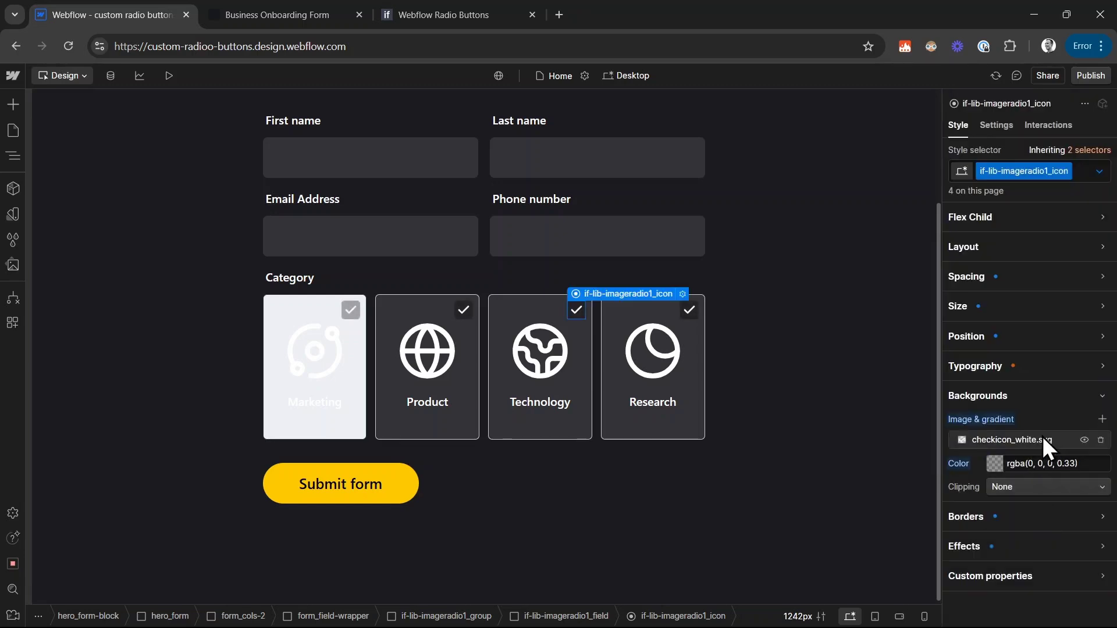
click(1083, 439)
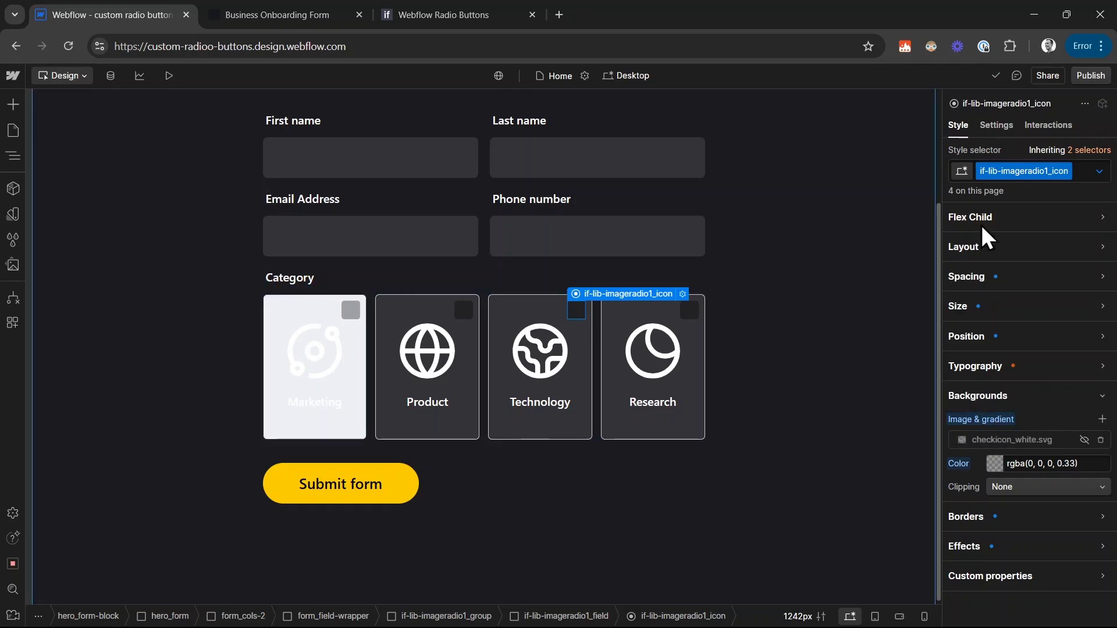
Step: In the Checked state, fill the check box with the Submit button's #ffc800 yellow
click(1098, 171)
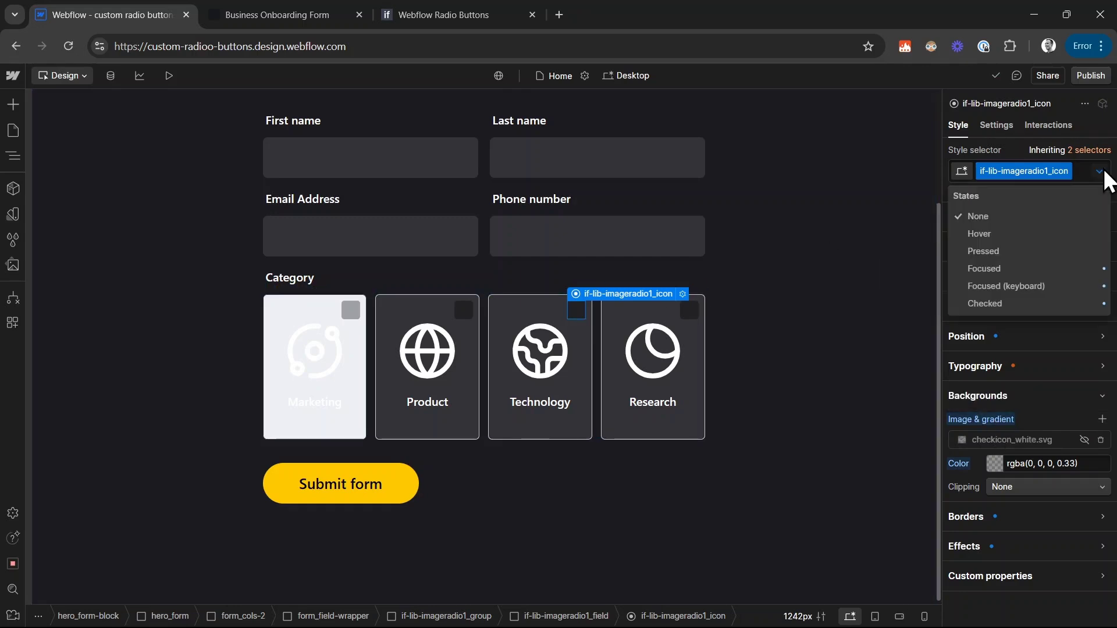
click(1000, 302)
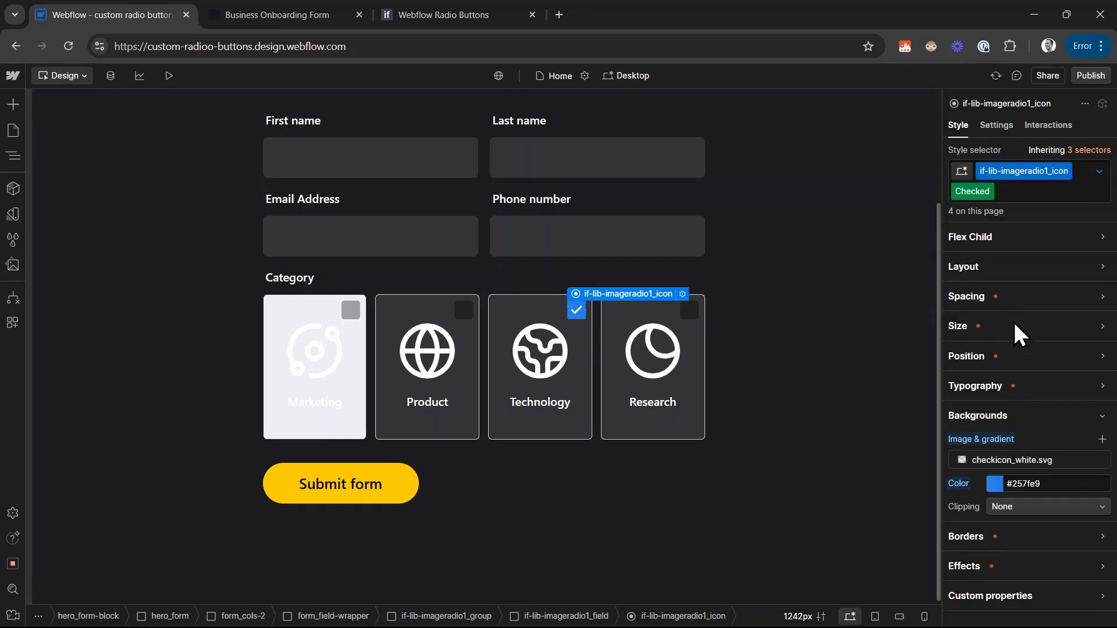
click(998, 484)
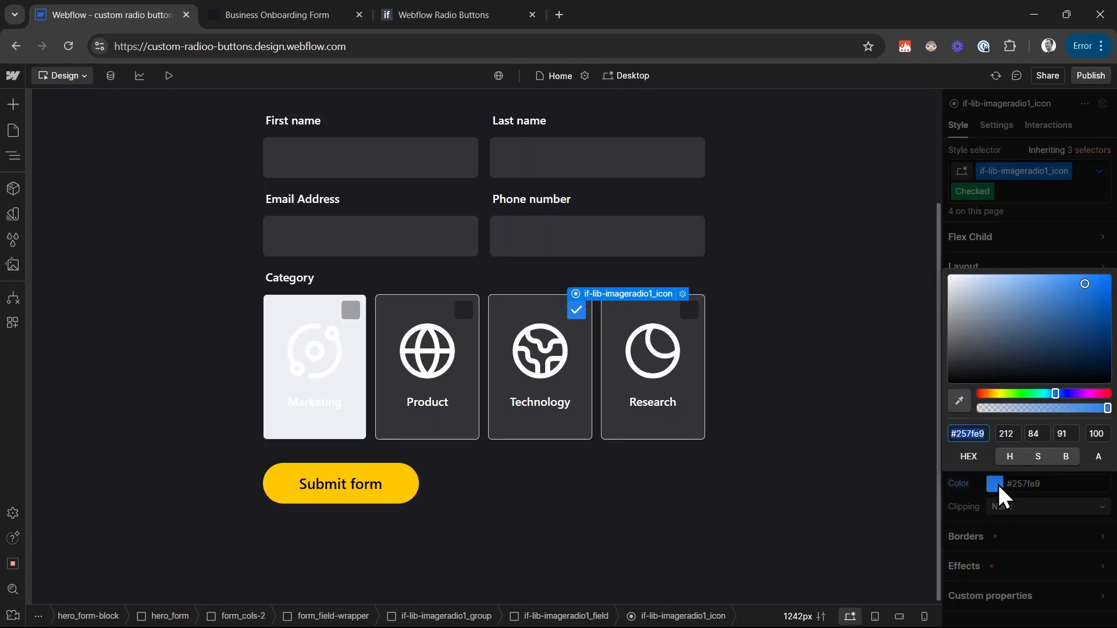
click(965, 403)
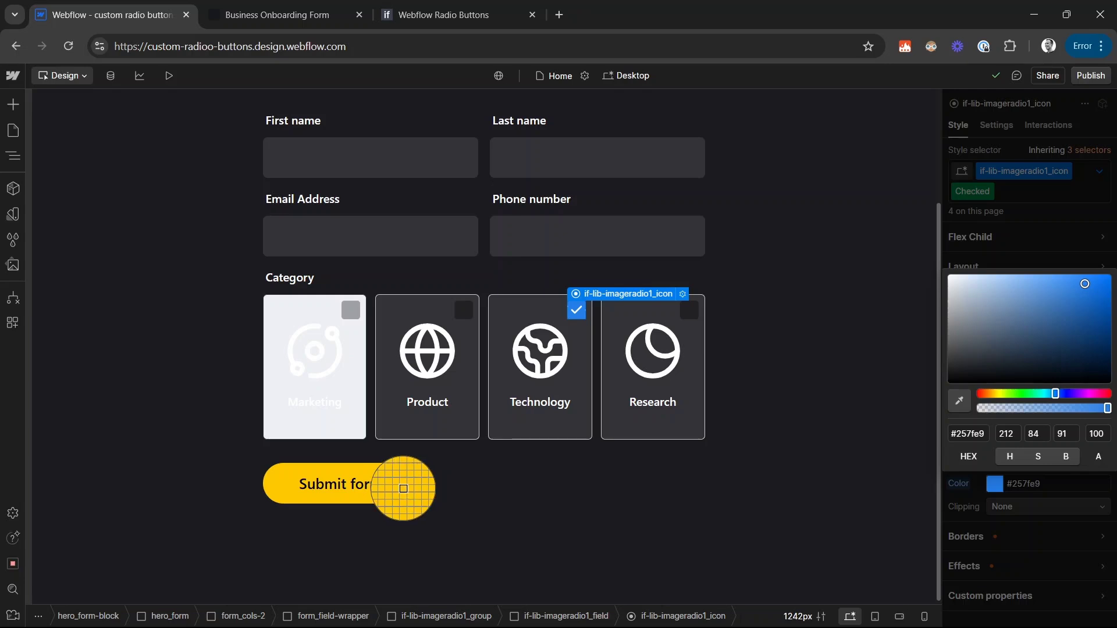
click(405, 491)
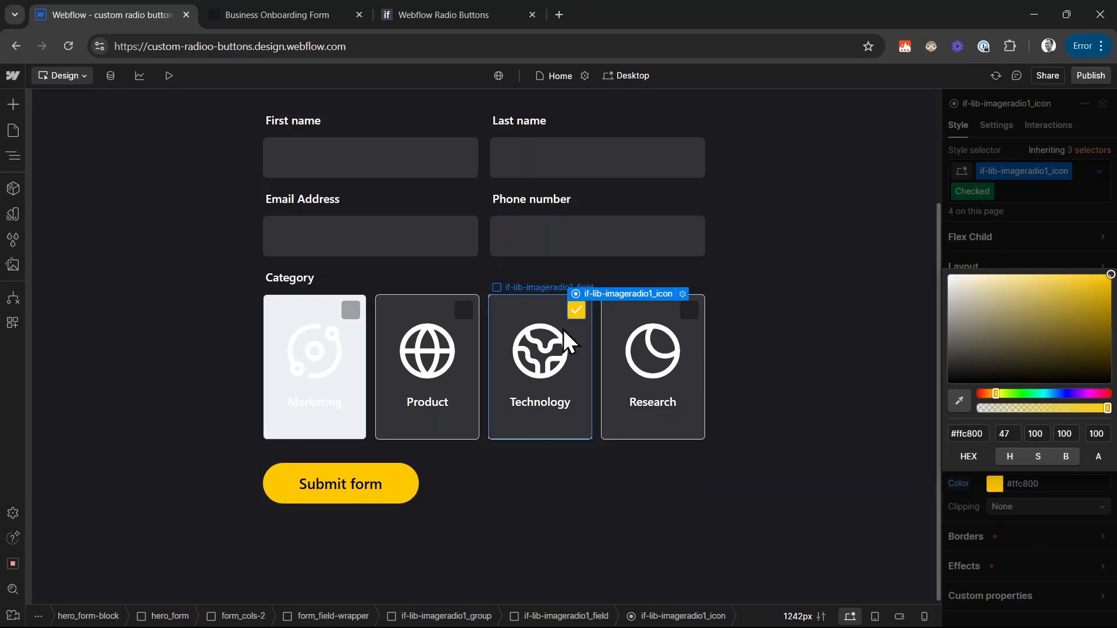
click(981, 558)
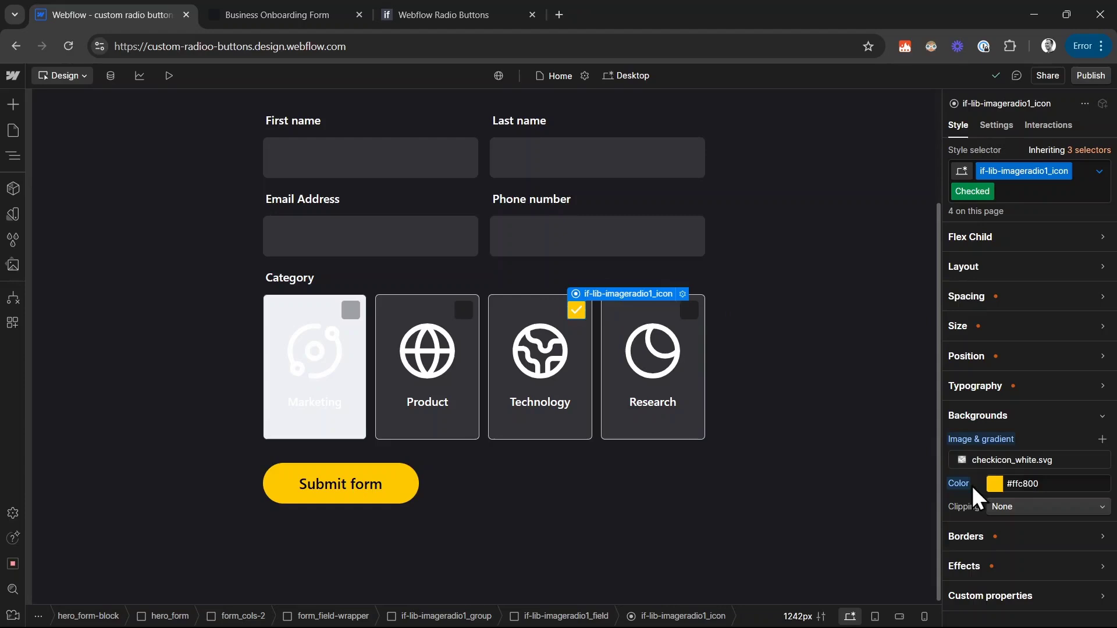
Step: Set the Checked-state background image to Vector 3 (1).svg, untiled, sized 70% by 70%
click(1024, 459)
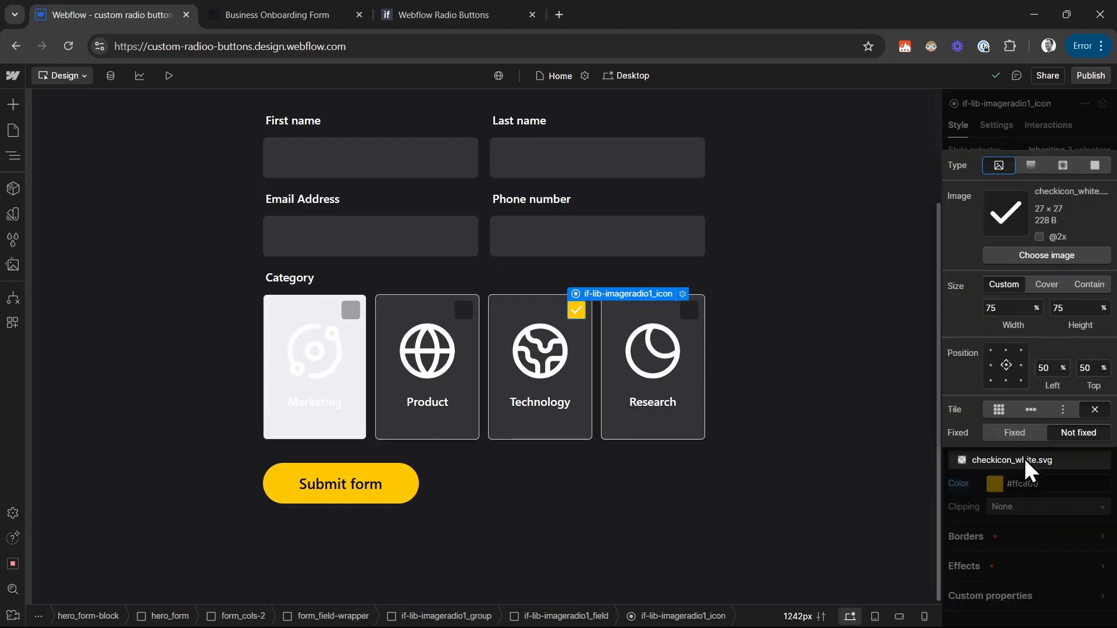
click(1022, 253)
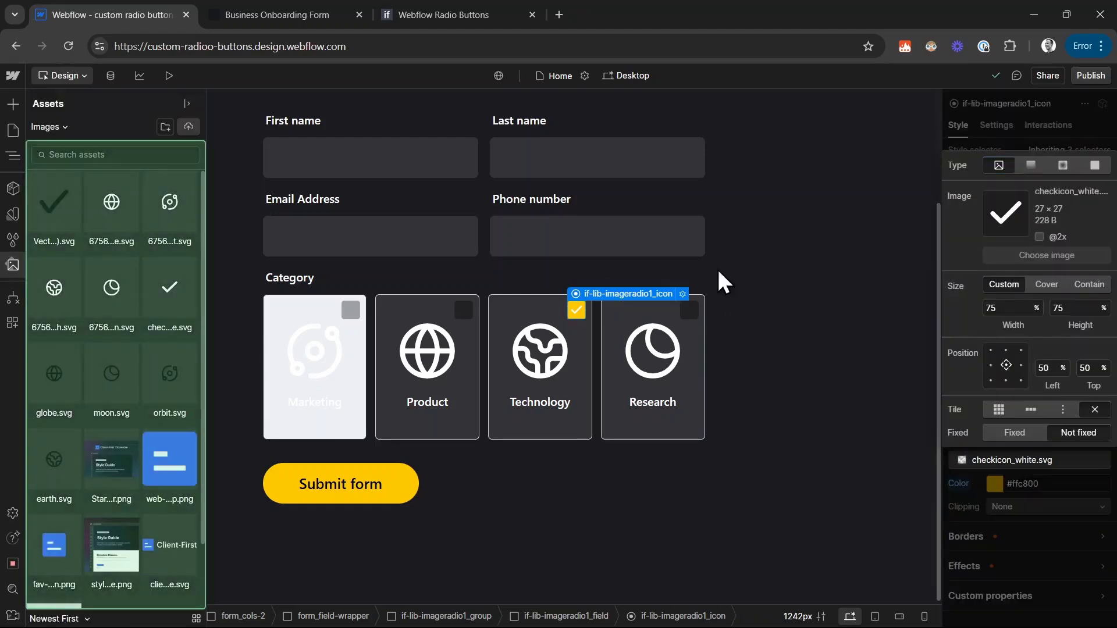
click(51, 199)
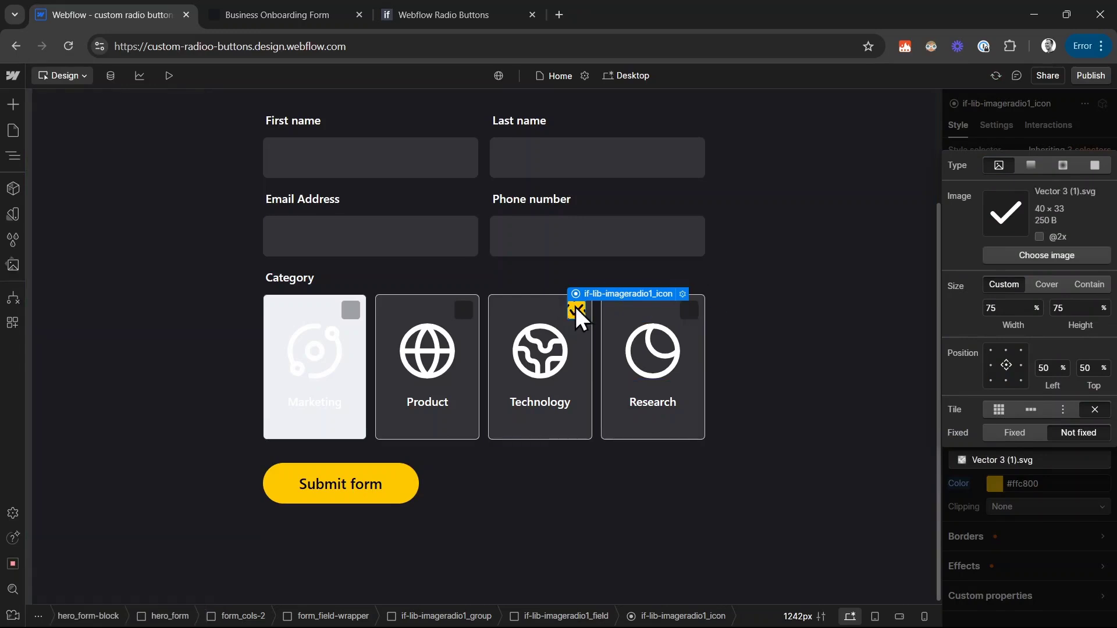
click(999, 409)
click(1095, 410)
click(1003, 303)
text(70)
click(1073, 313)
text(70)
click(1063, 546)
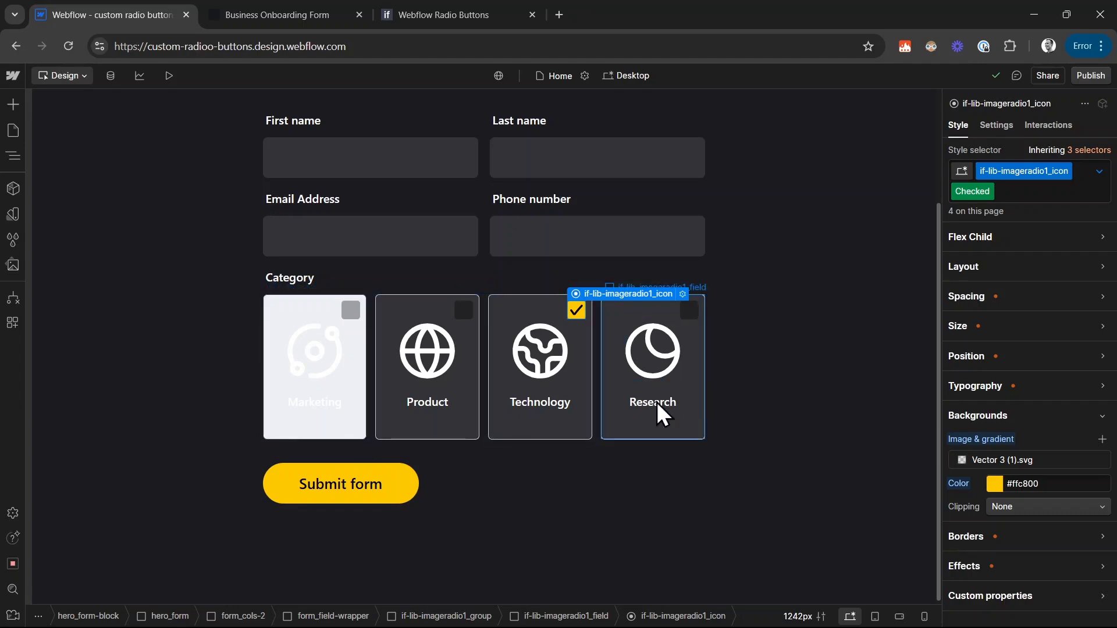
Step: Reset the checked Marketing card's background to dark and add a white 0.1 rem border
click(354, 431)
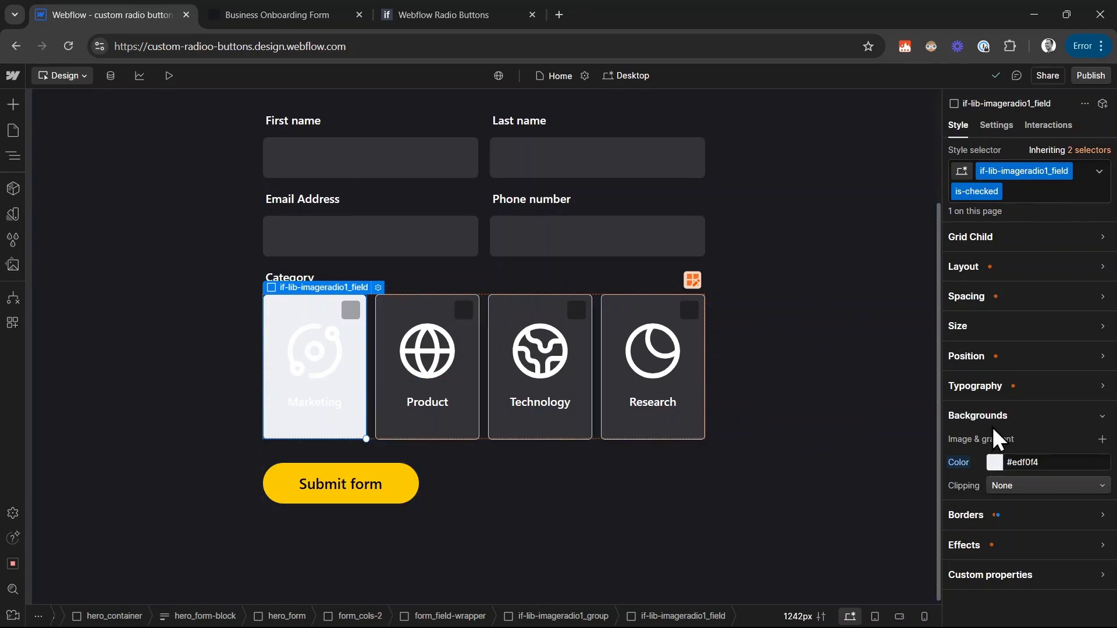
alt+click(962, 462)
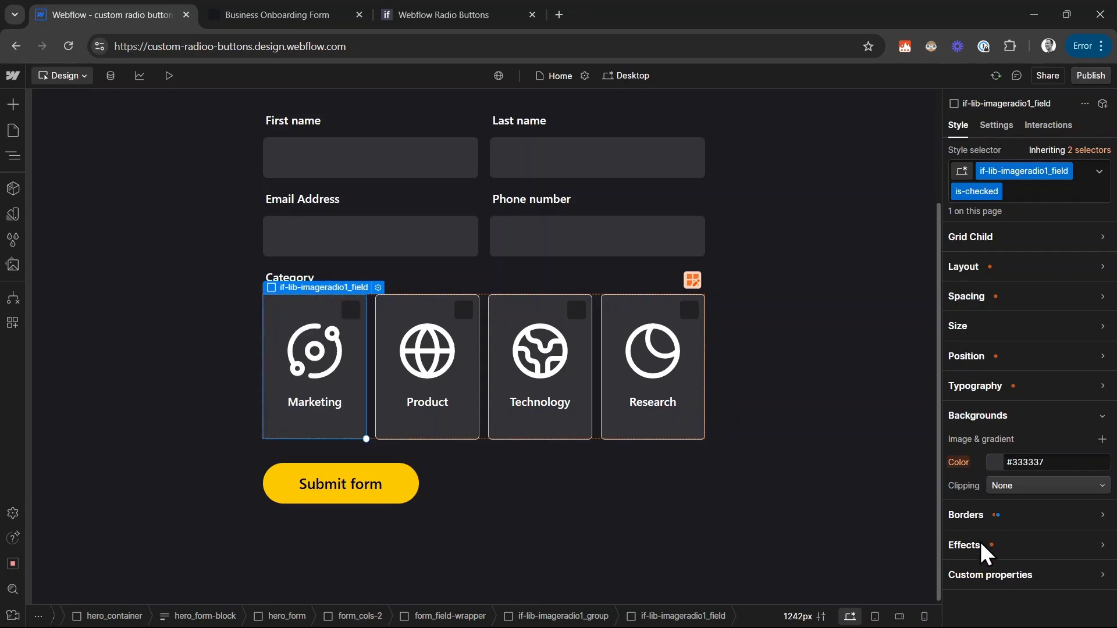
click(974, 516)
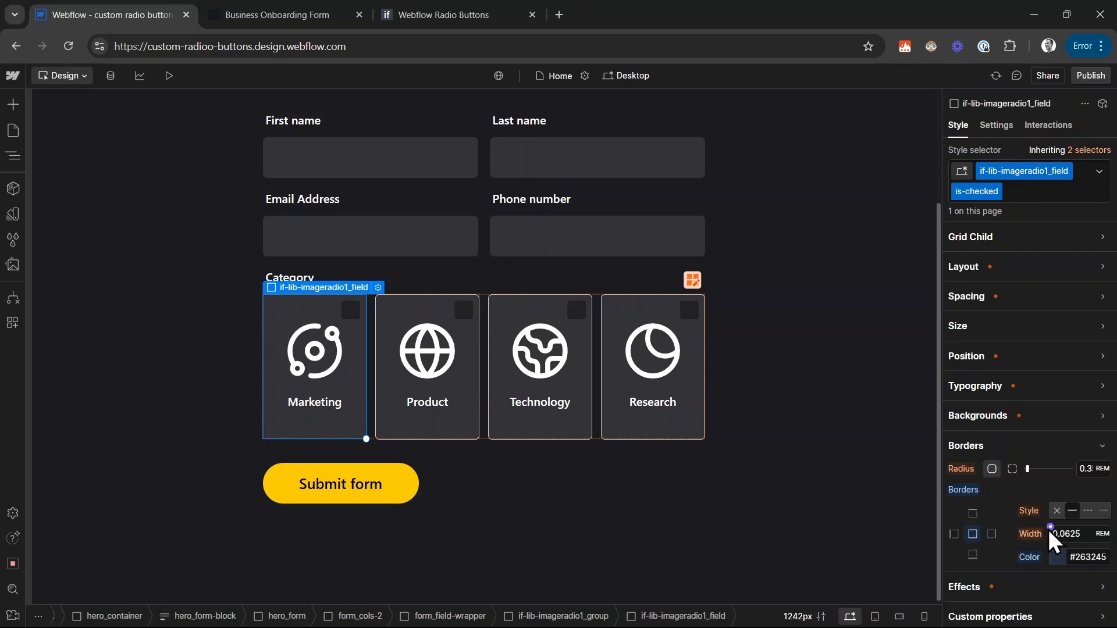
click(1076, 535)
key(BackSpace)
text(.1)
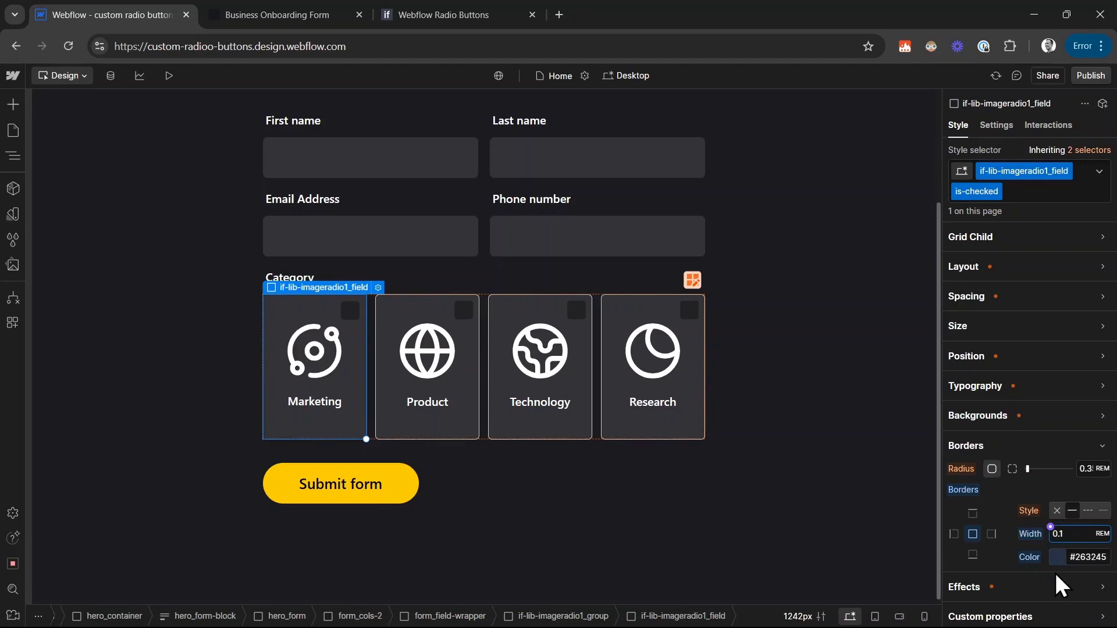
click(1057, 557)
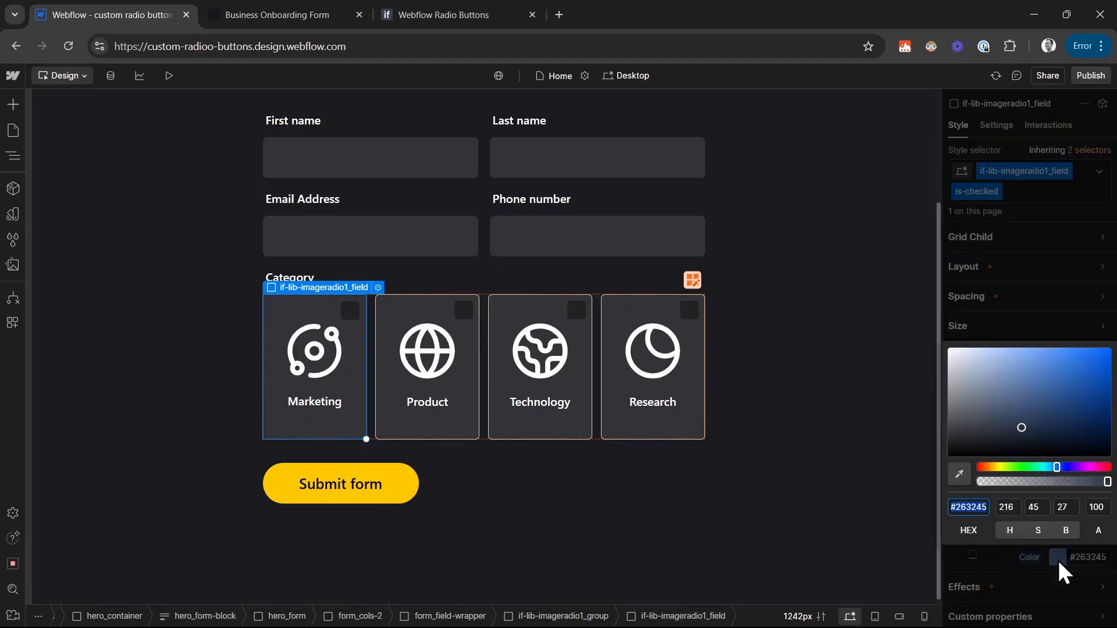
drag(985, 399, 842, 255)
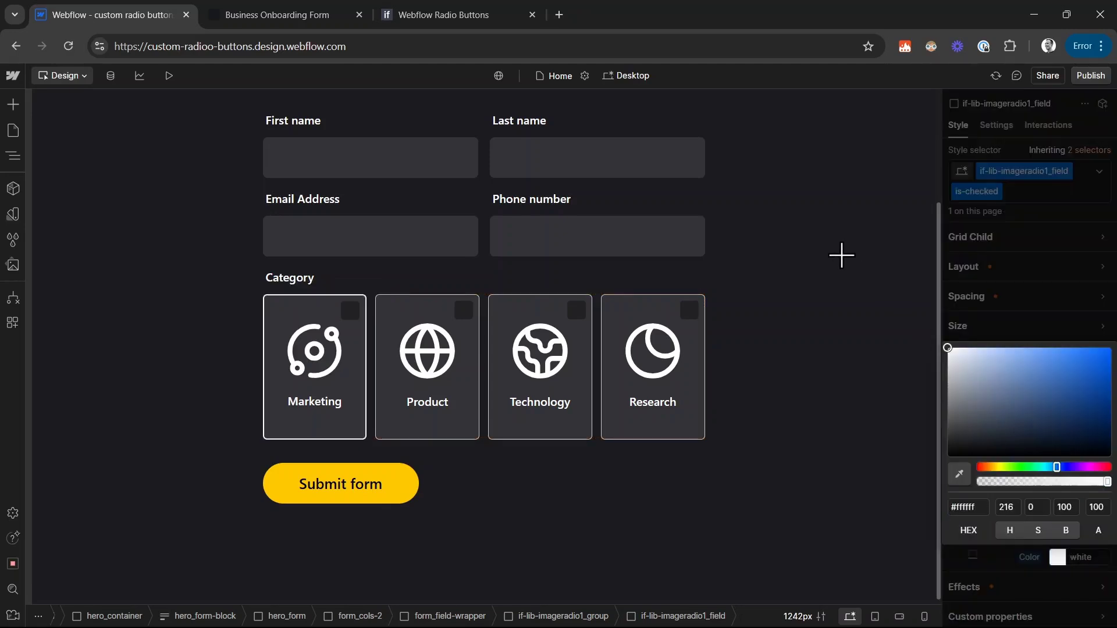
Step: Give the Product card's base field class a .1rem border with its colour alpha set to 0
click(821, 257)
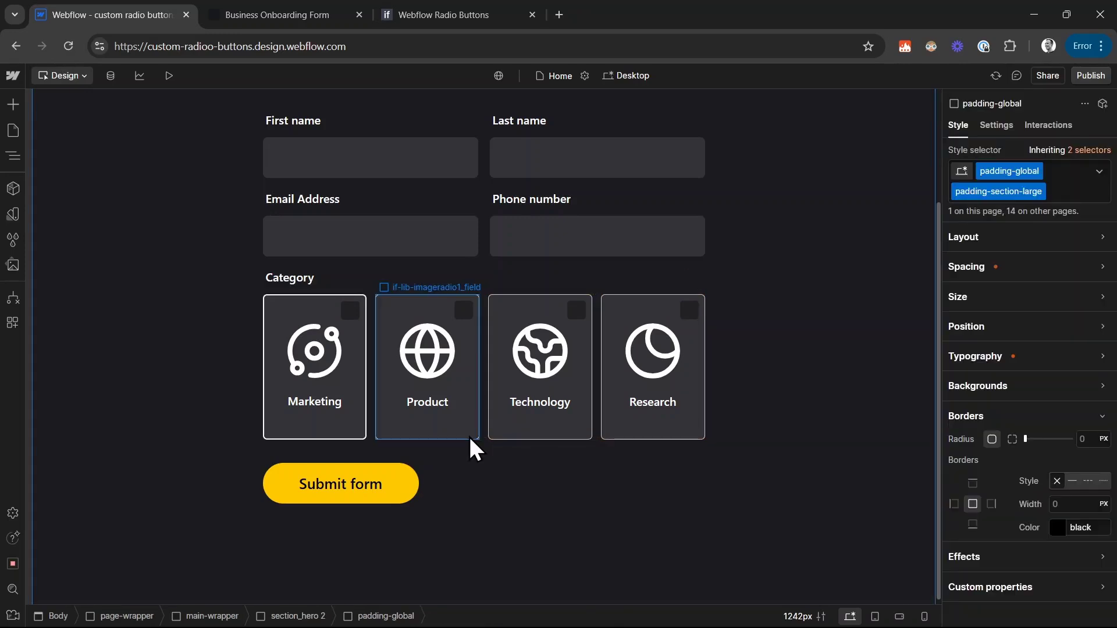
click(469, 435)
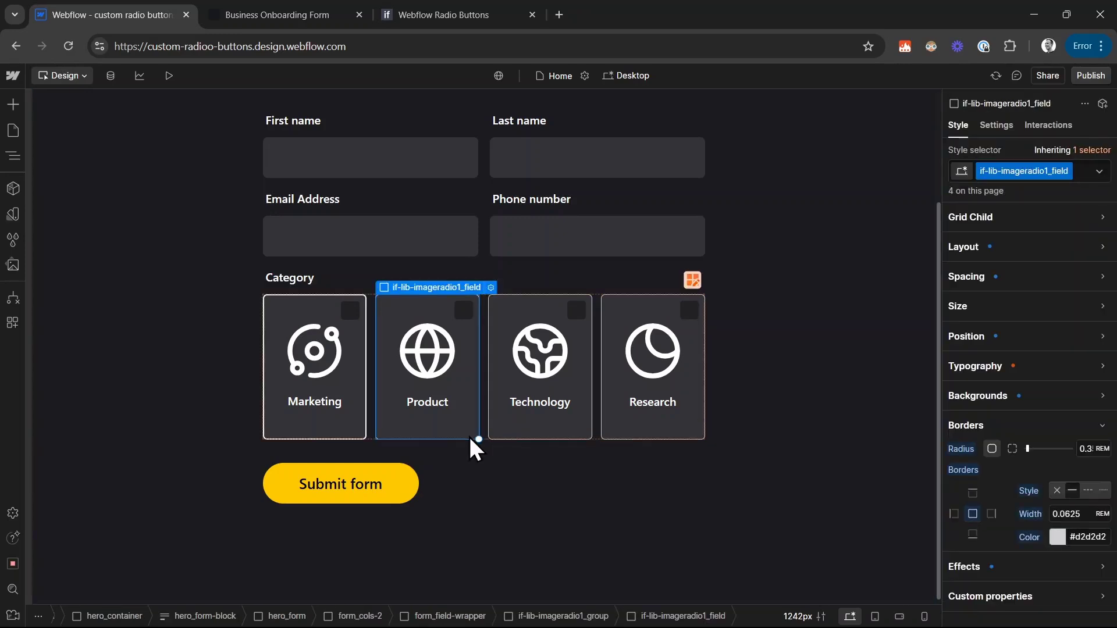
click(1074, 510)
key(BackSpace)
text(.1rem)
key(Return)
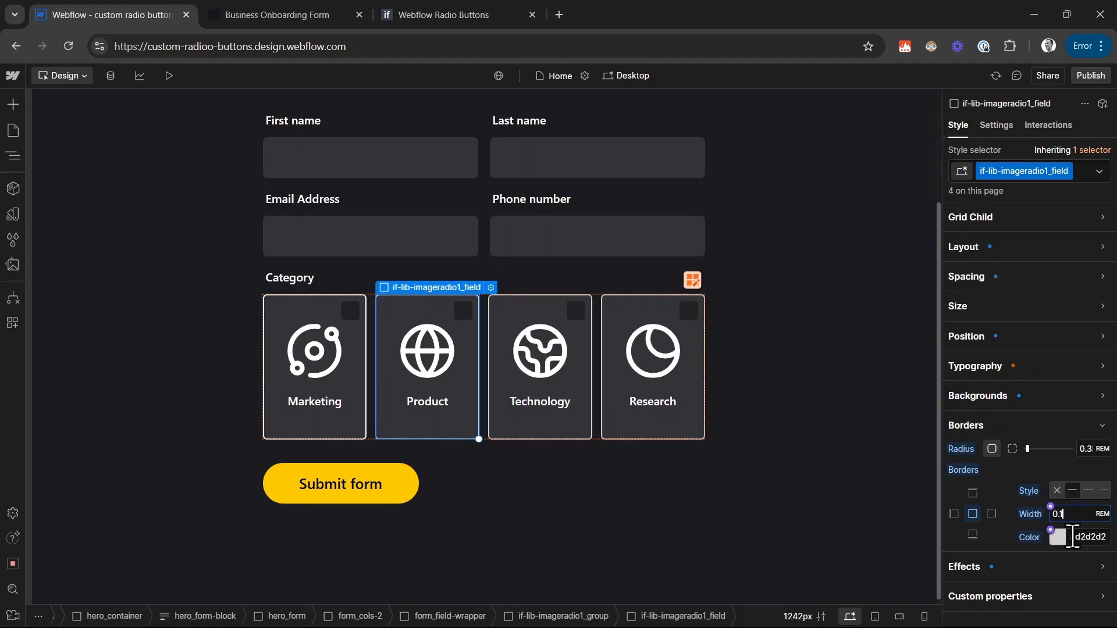
click(1060, 536)
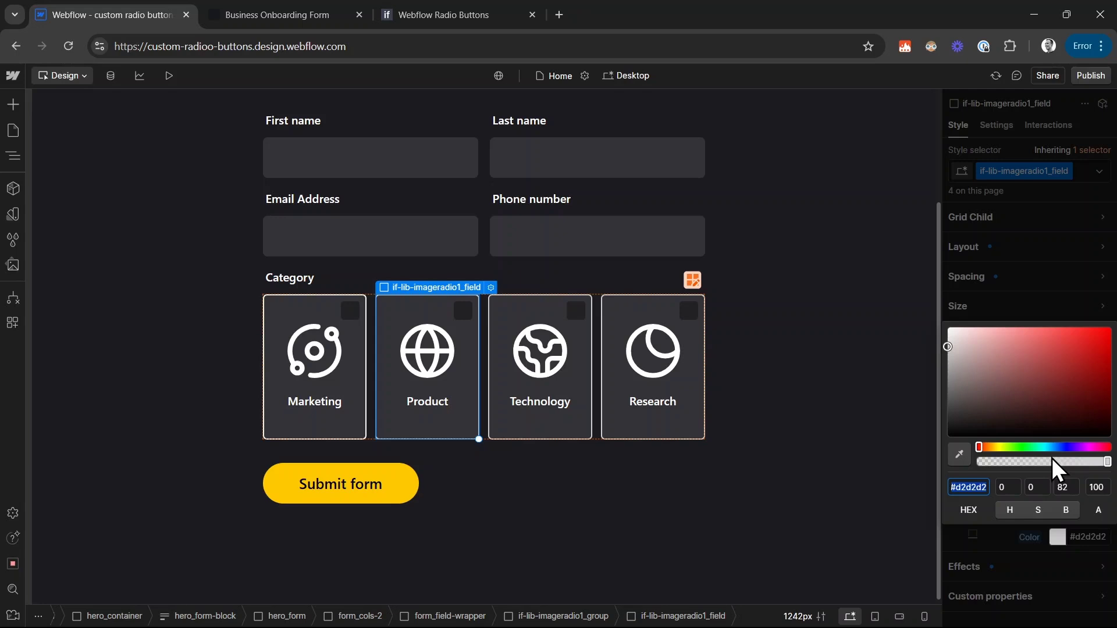
drag(1052, 461, 890, 461)
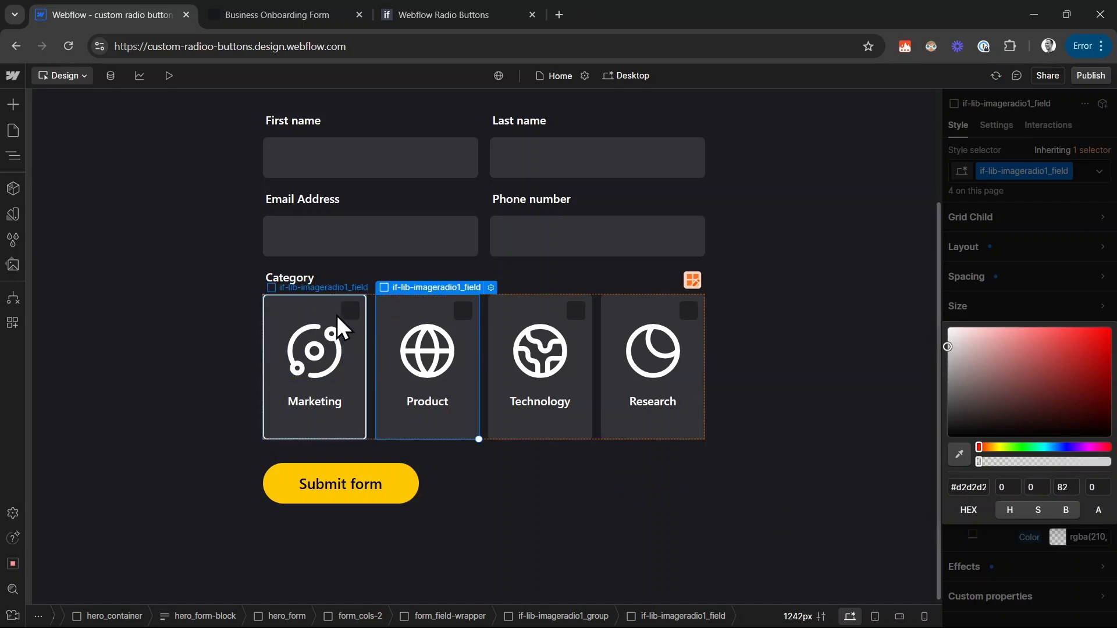
Step: Publish the site and open the staging domain in a new tab
click(757, 245)
click(1090, 77)
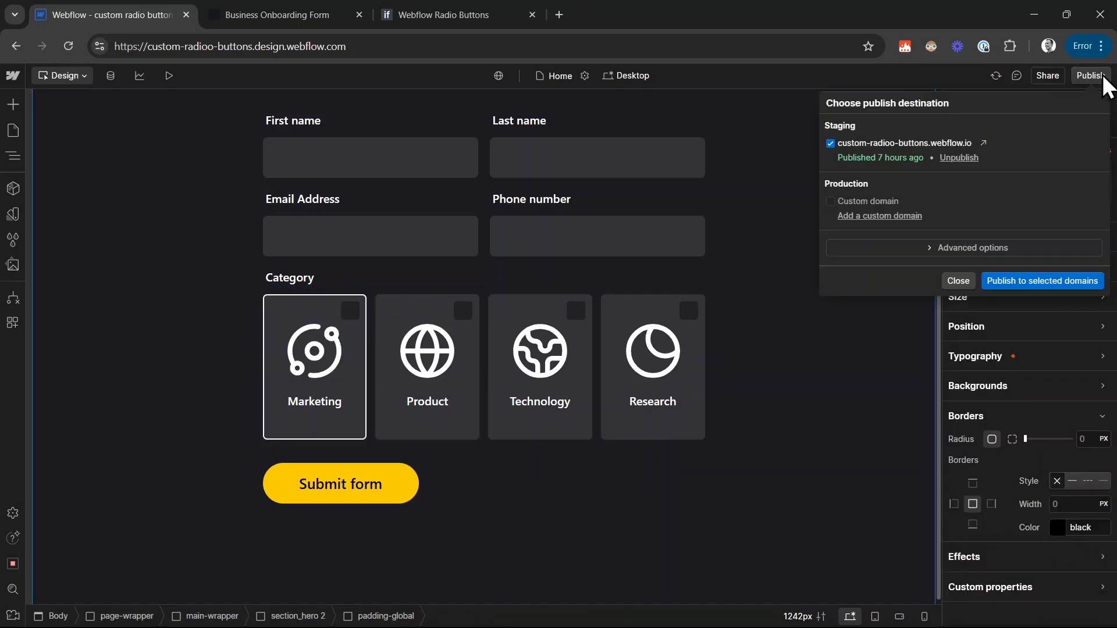
click(983, 143)
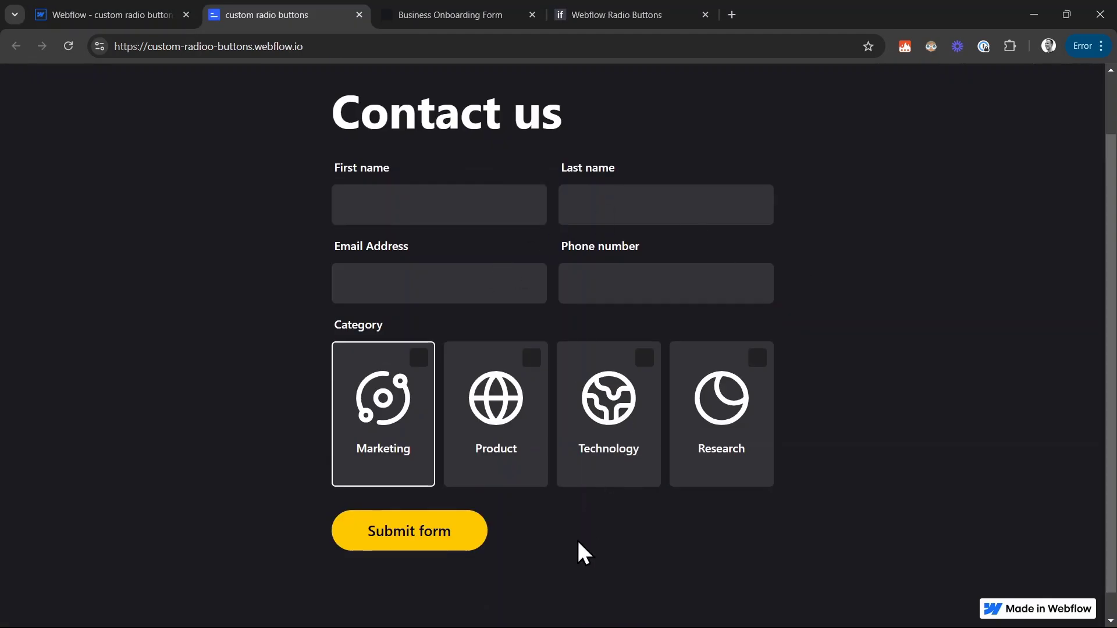
Step: Check the Technology, Research, Product and Marketing cards in turn on the live form
click(625, 400)
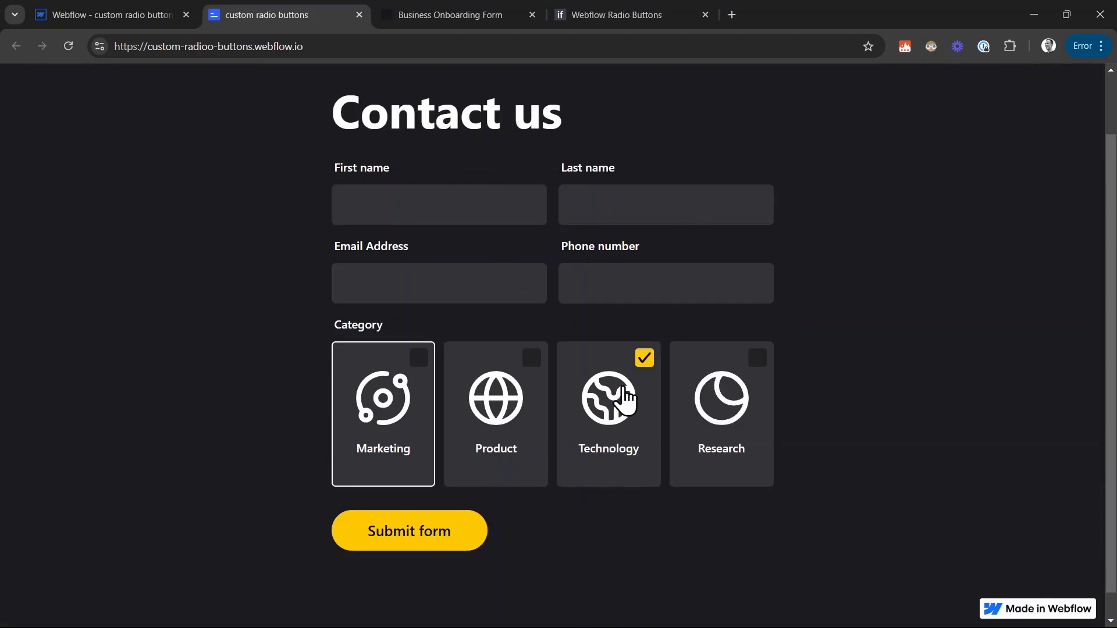
click(722, 393)
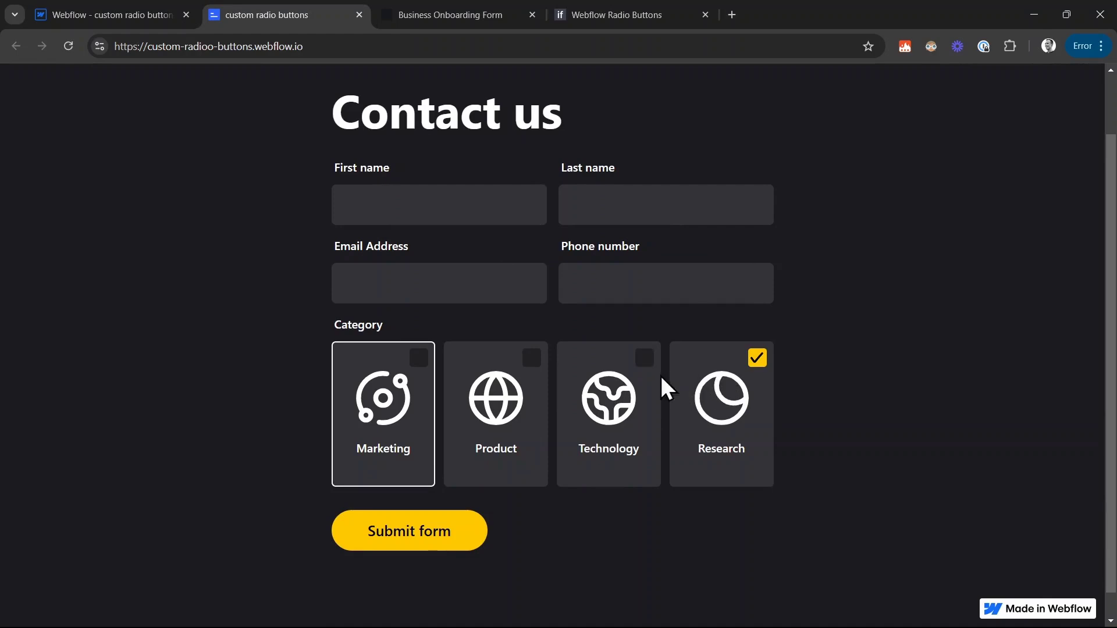
click(624, 385)
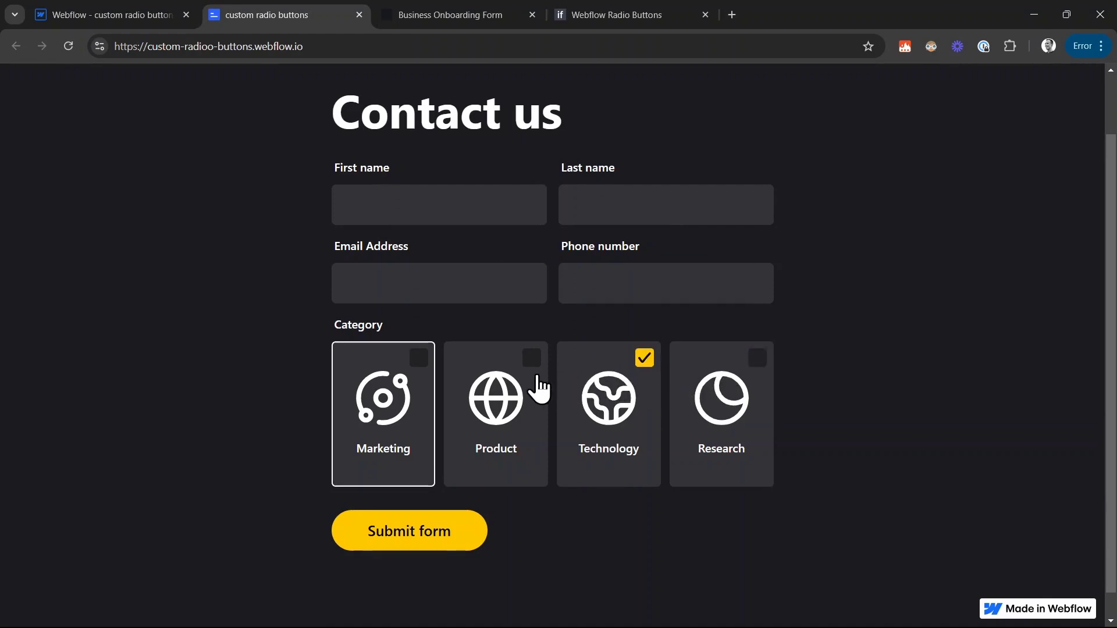
click(539, 387)
click(607, 391)
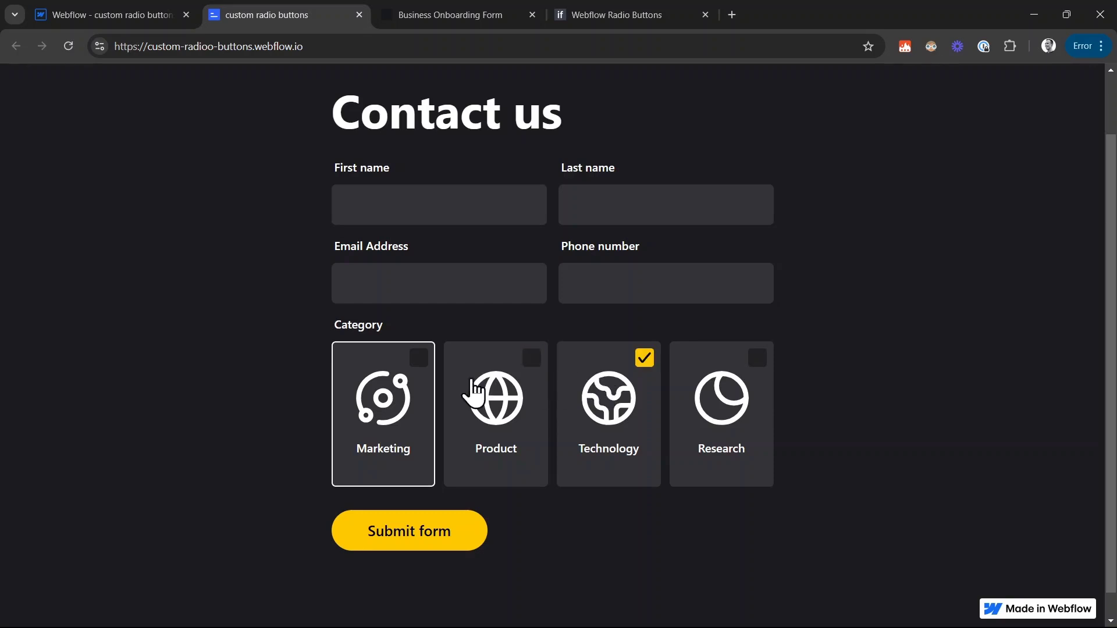
click(410, 390)
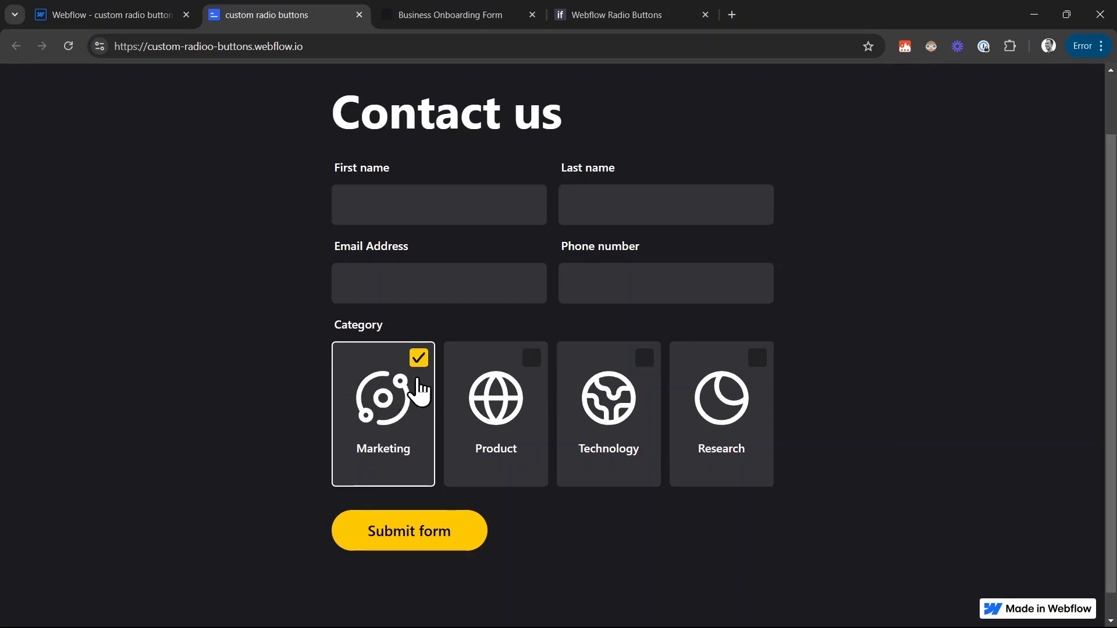
click(491, 391)
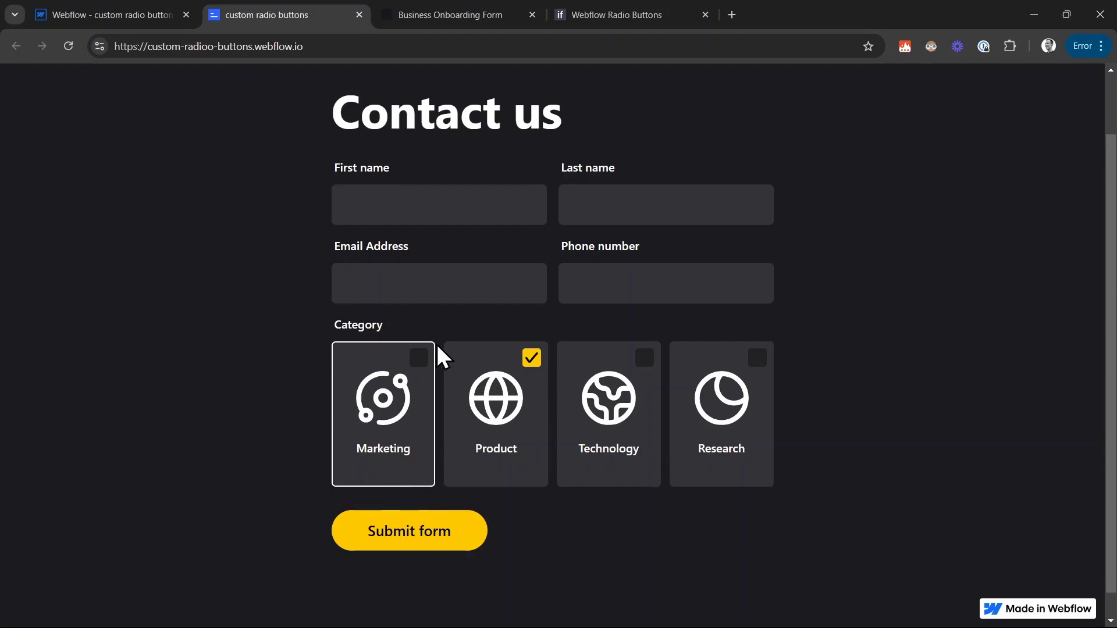
click(610, 407)
click(724, 408)
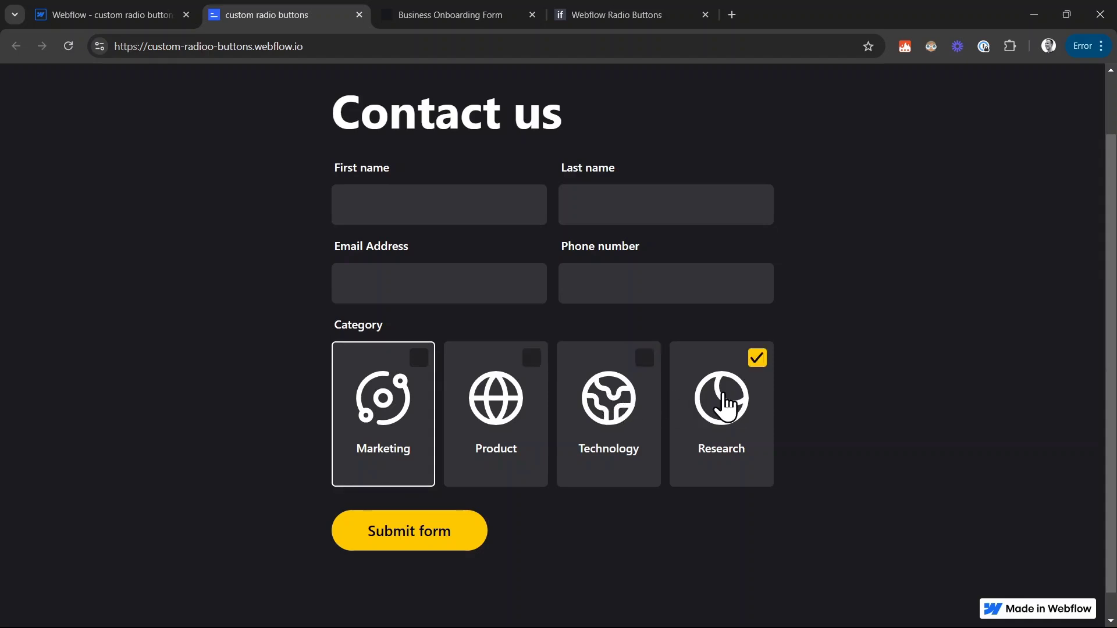
click(585, 400)
click(522, 398)
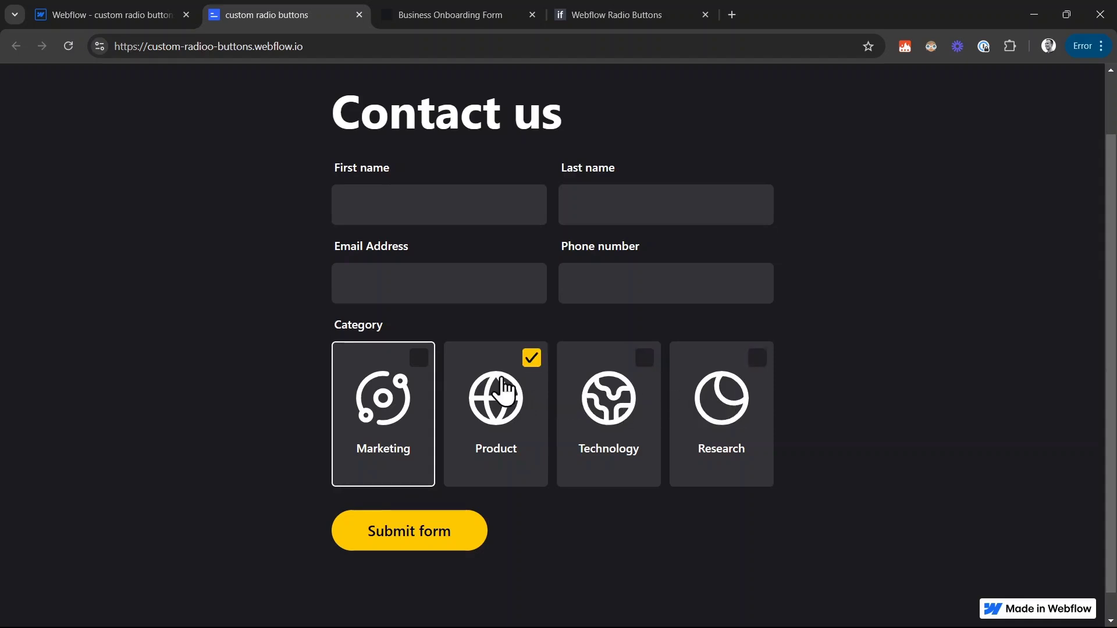
click(594, 11)
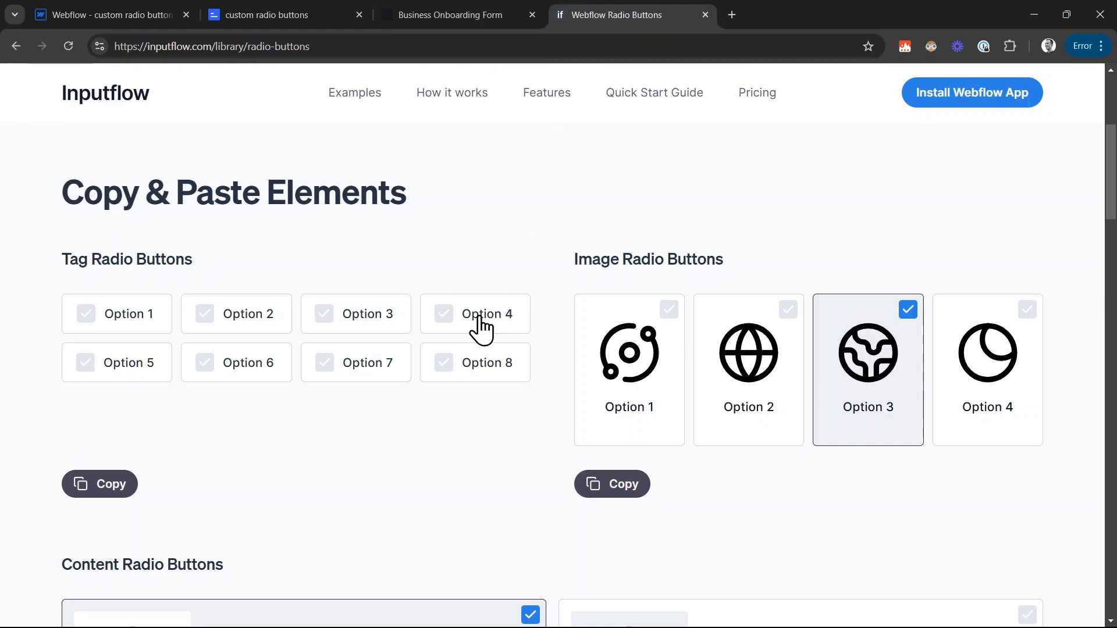
Step: Copy the Inputflow Library script from the Radio Buttons page's Instructions section
scroll(467, 322, down, 6)
scroll(464, 319, down, 8)
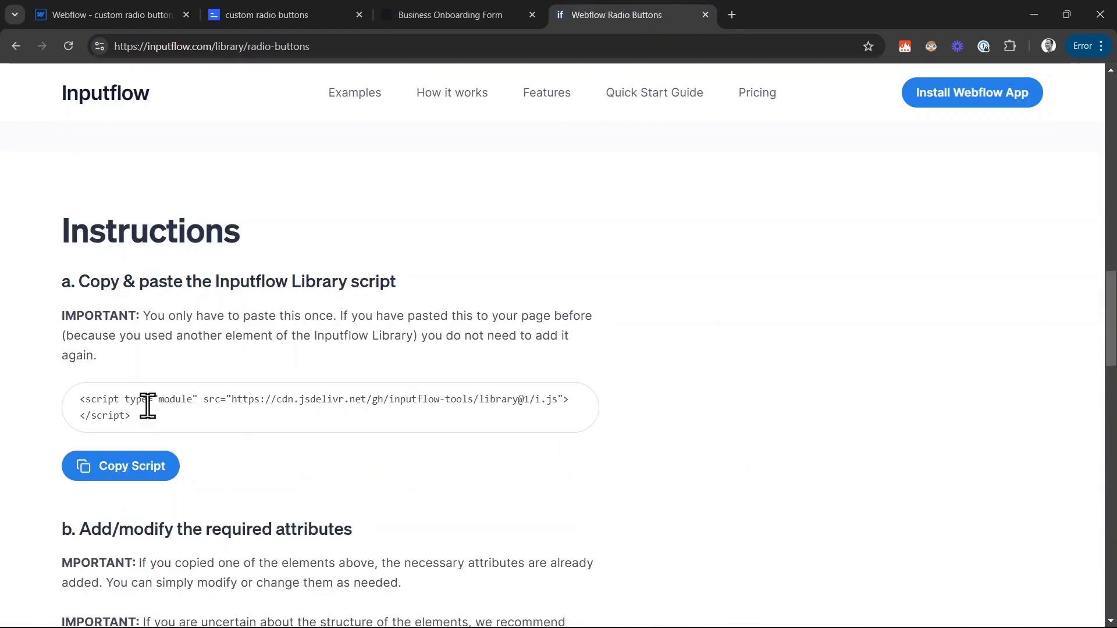
click(118, 472)
click(408, 10)
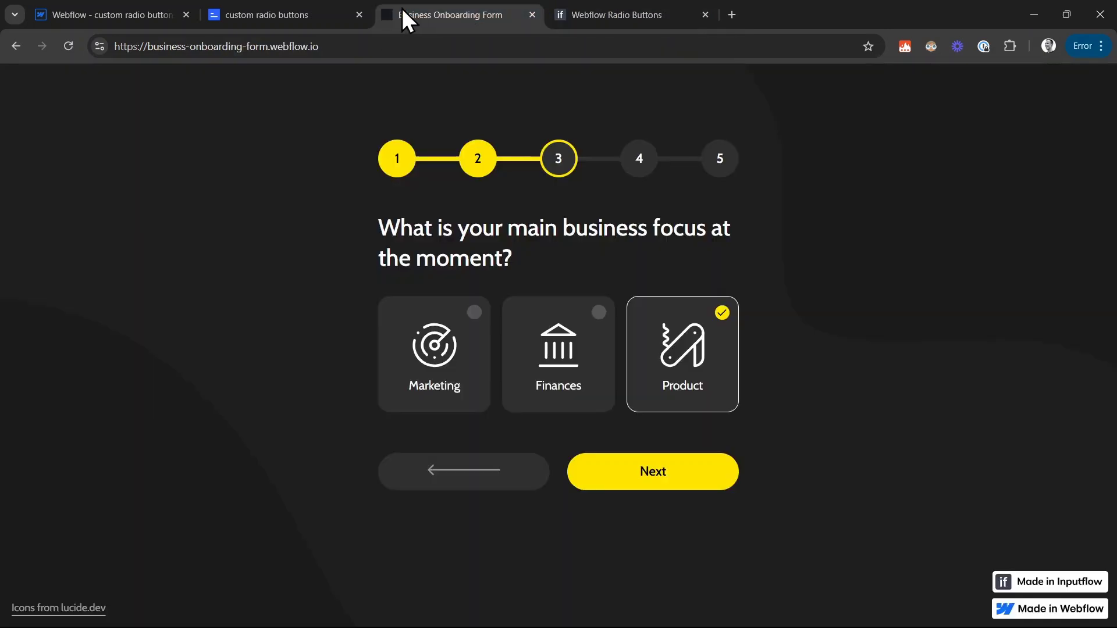
Step: Paste the Inputflow Library script into the Home page's head custom code and save
click(140, 13)
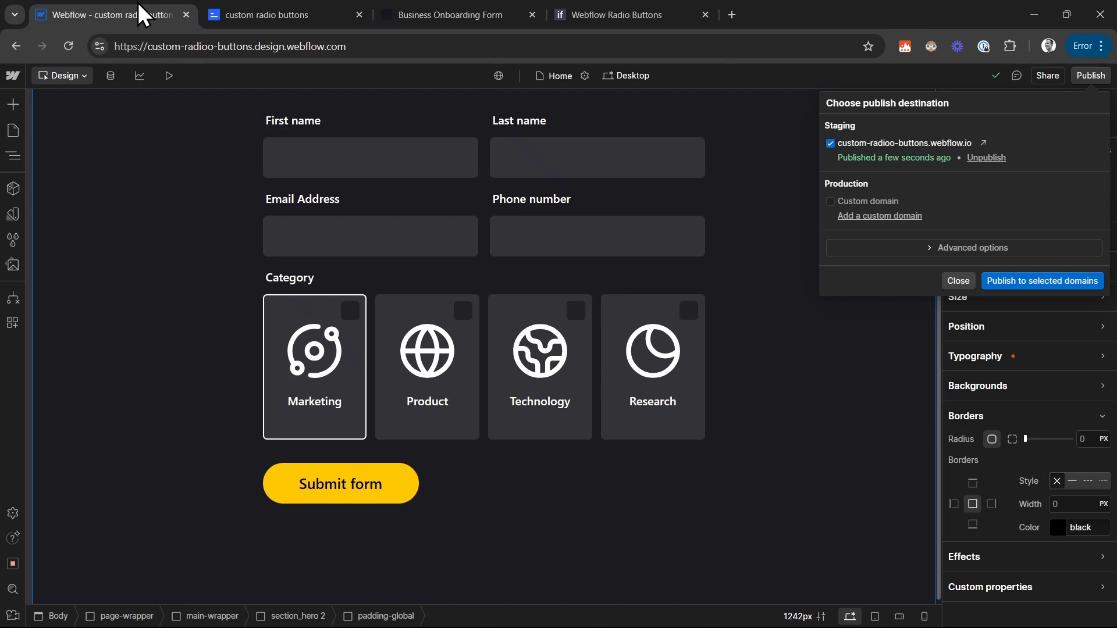
click(585, 76)
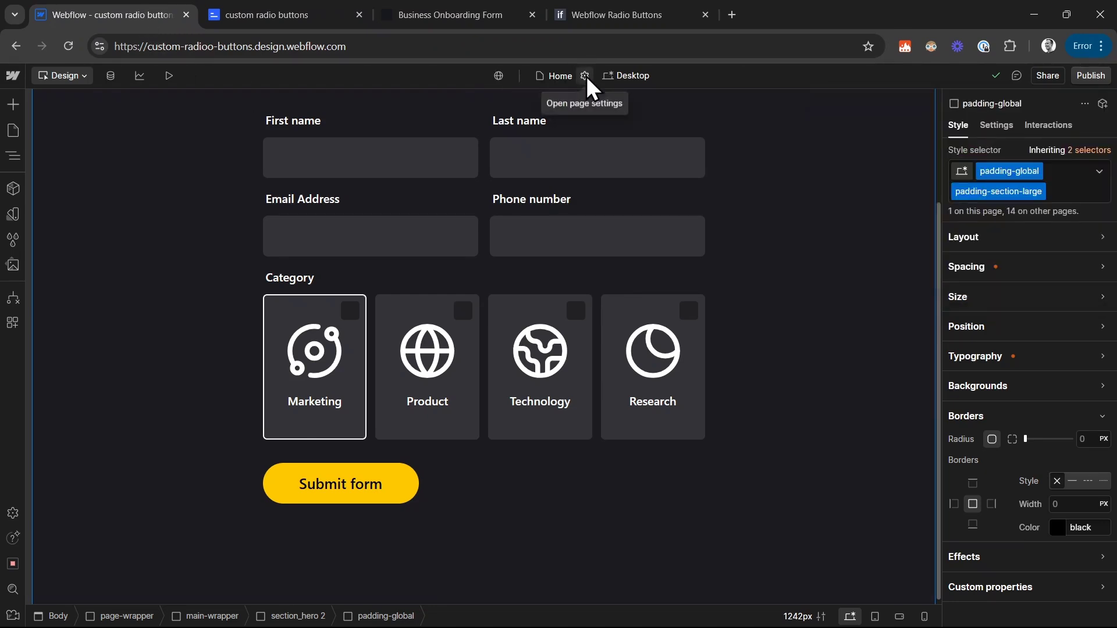
click(586, 75)
scroll(422, 355, down, 15)
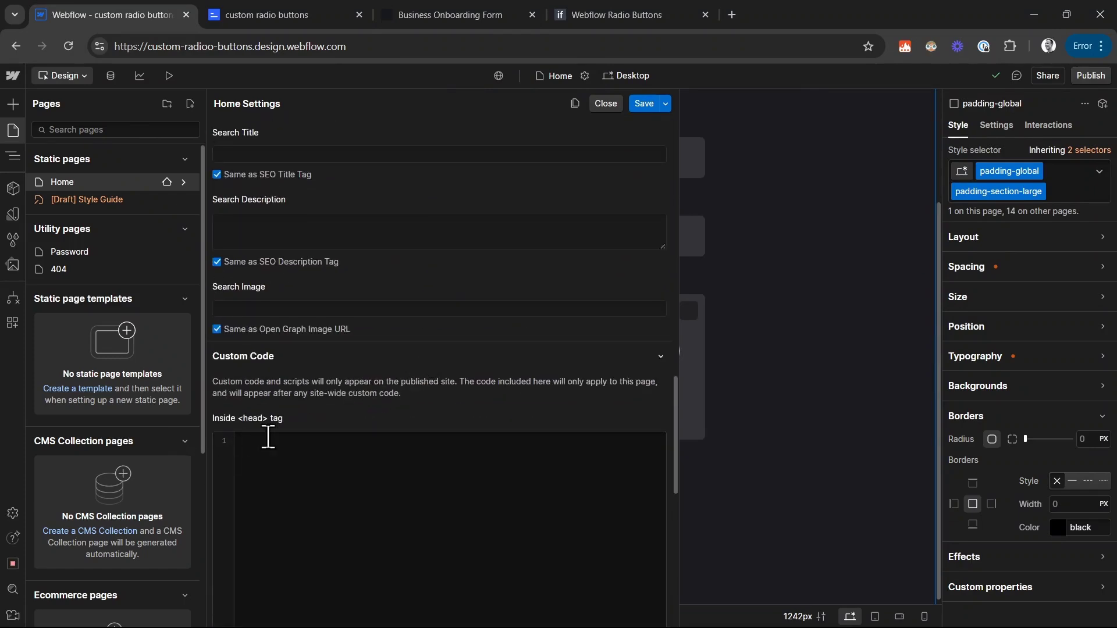
click(302, 457)
key(ctrl+v)
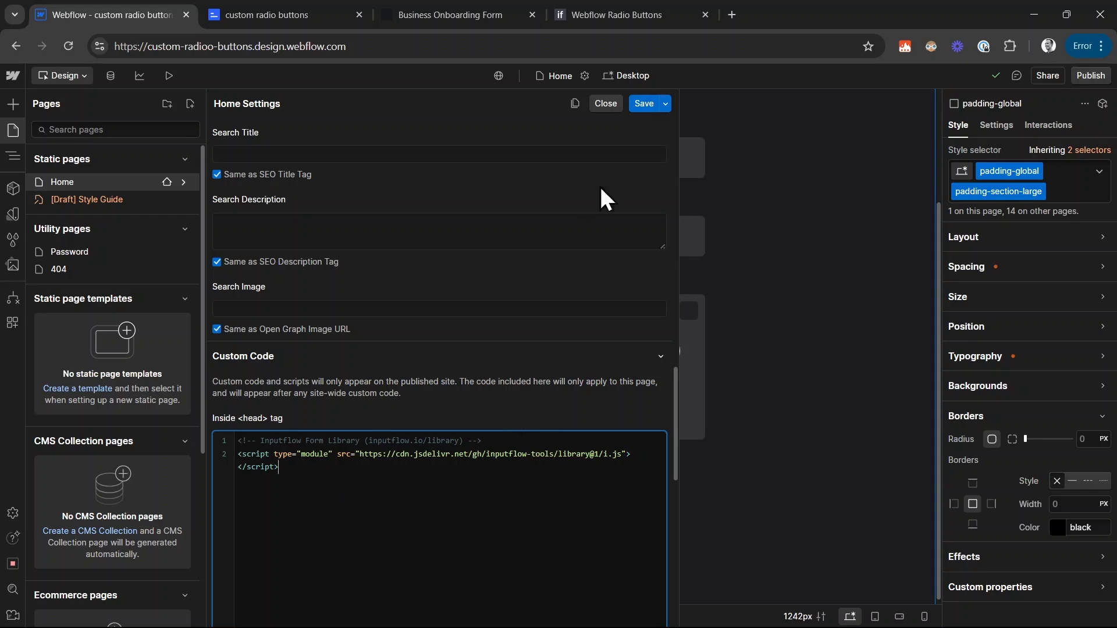
click(645, 103)
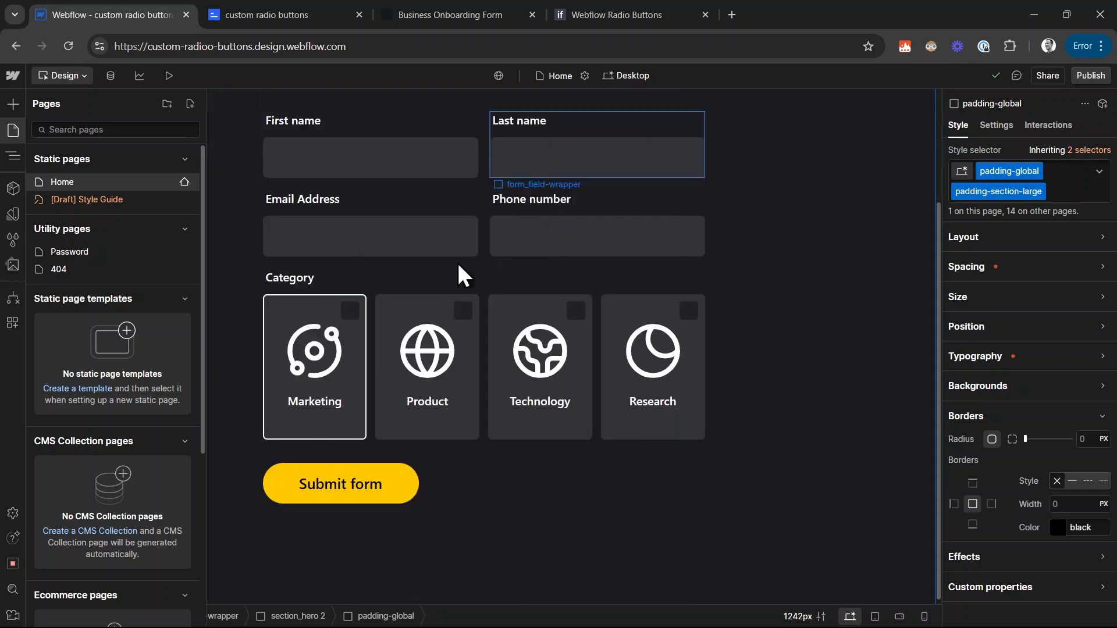
Step: Republish the site to the staging domain
click(312, 331)
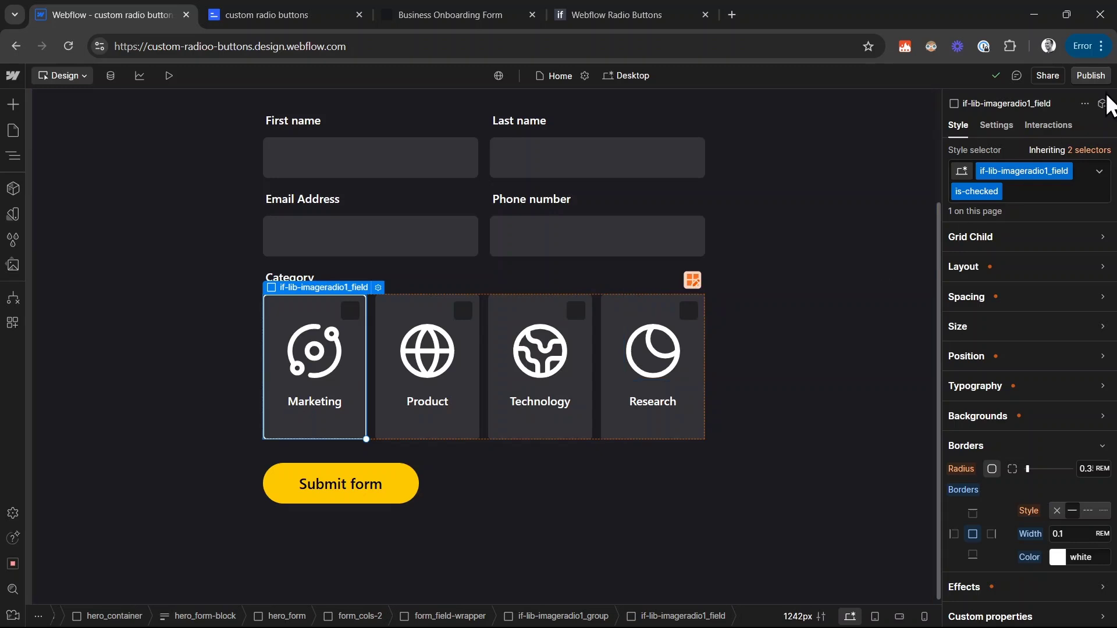
click(1093, 76)
click(1039, 282)
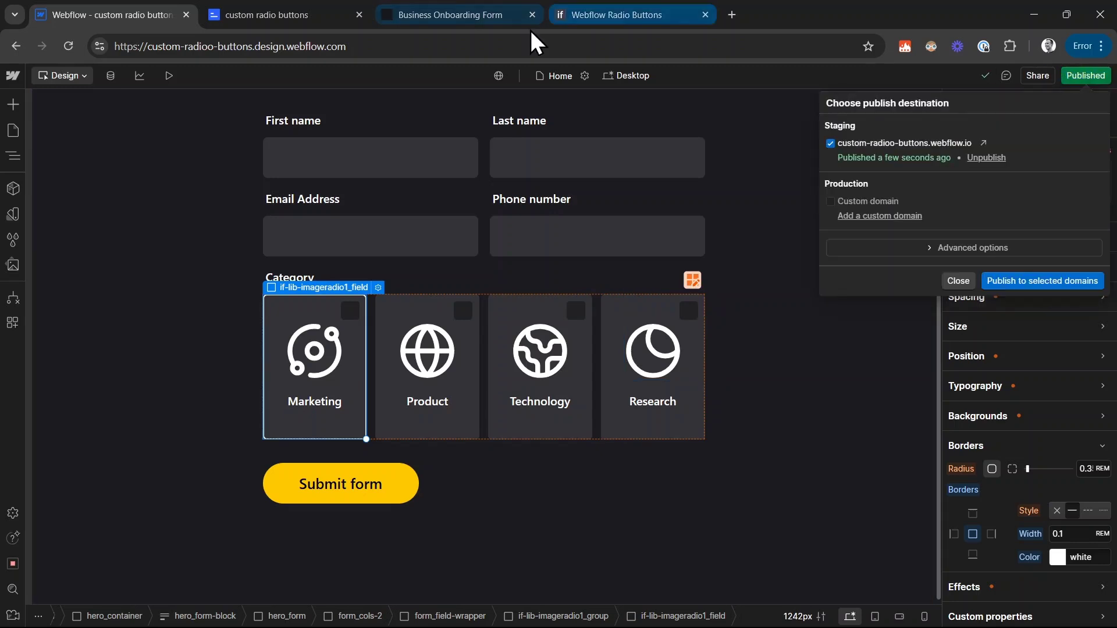
Step: Reload the published form and check Marketing, Product, Technology and Research cards to confirm the white border follows
click(284, 15)
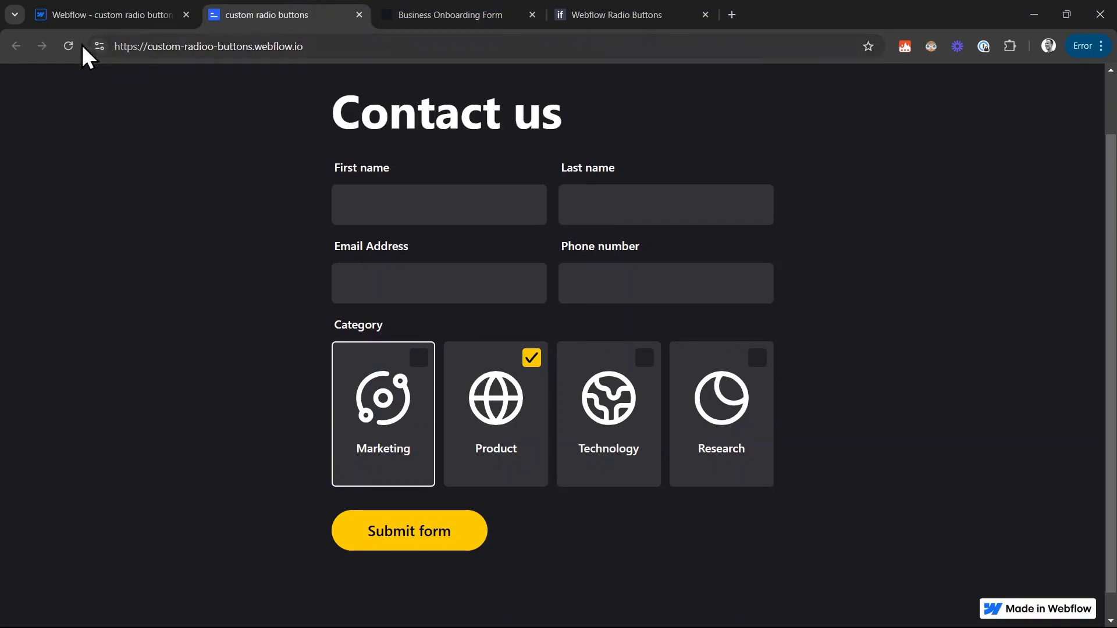
click(68, 46)
click(395, 445)
click(504, 437)
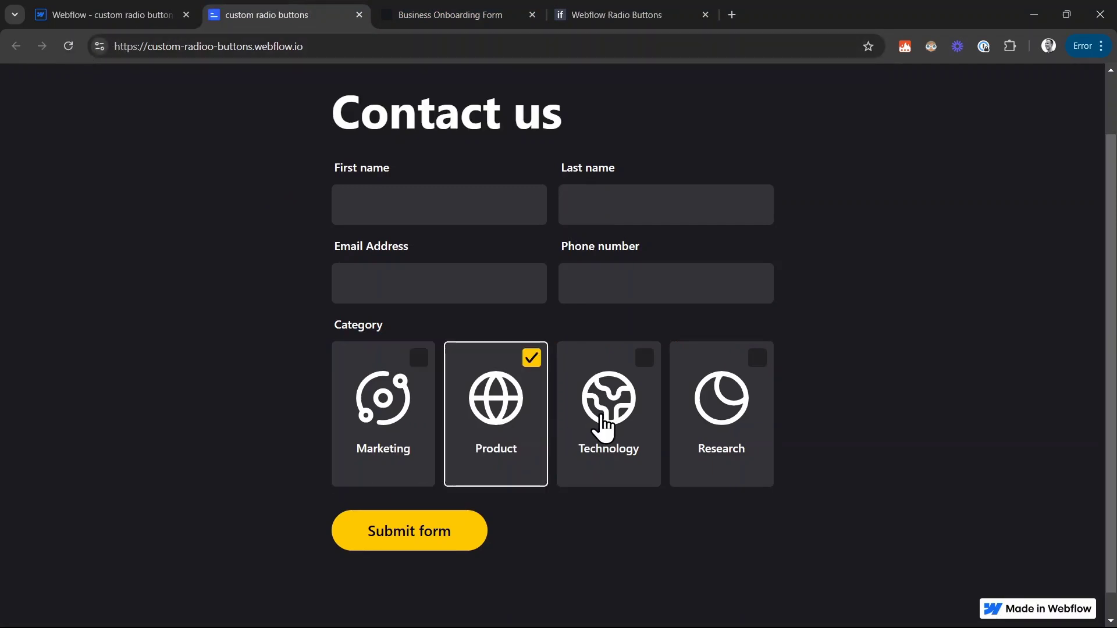
click(603, 423)
click(701, 419)
click(608, 417)
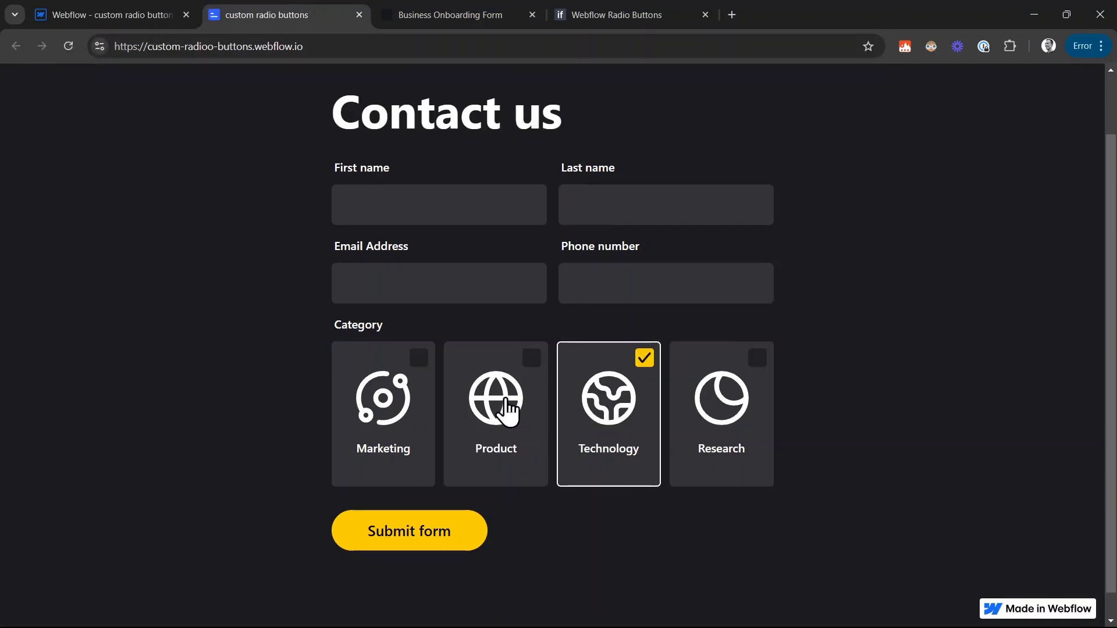
click(497, 409)
click(405, 410)
click(477, 410)
click(605, 410)
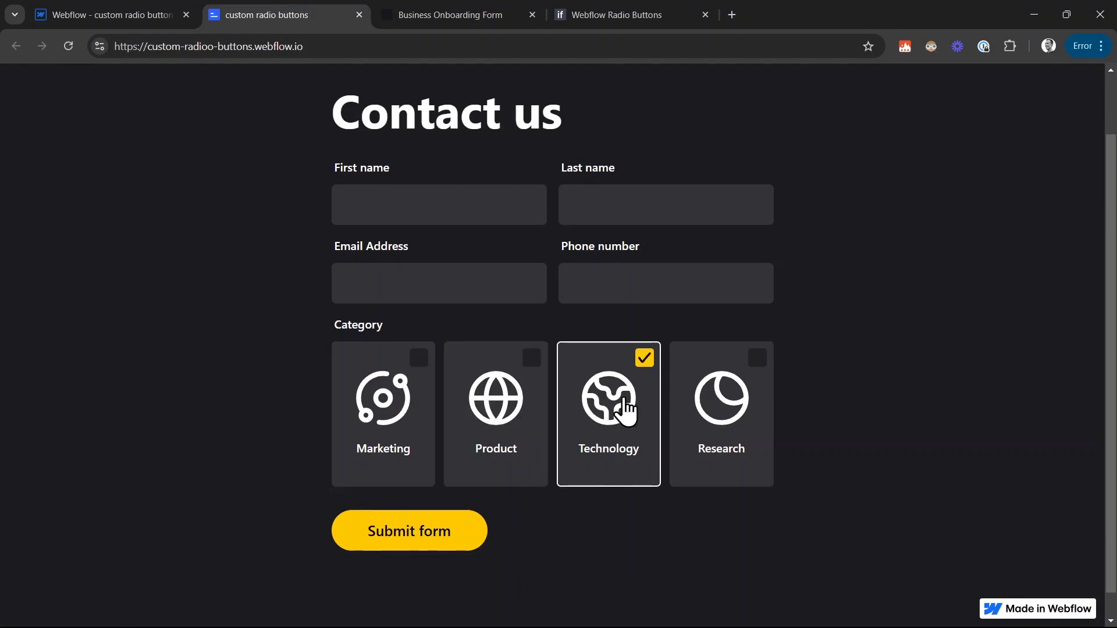
click(725, 412)
click(581, 420)
click(512, 414)
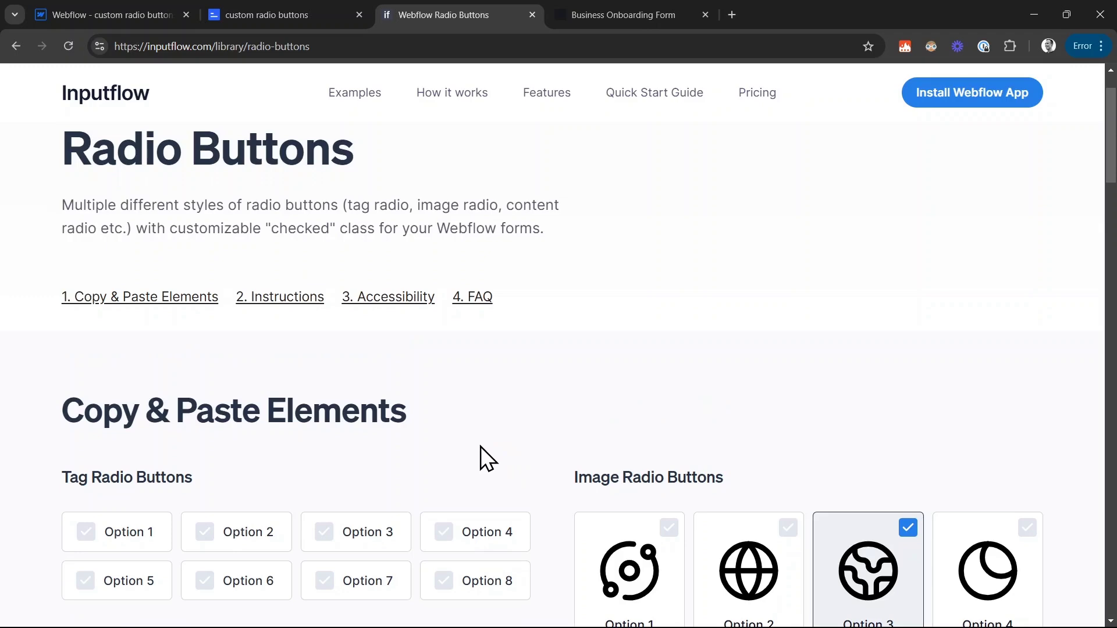
Step: Scroll through the Inputflow Radio Buttons instructions, then return to the published contact form
scroll(481, 446, up, 2)
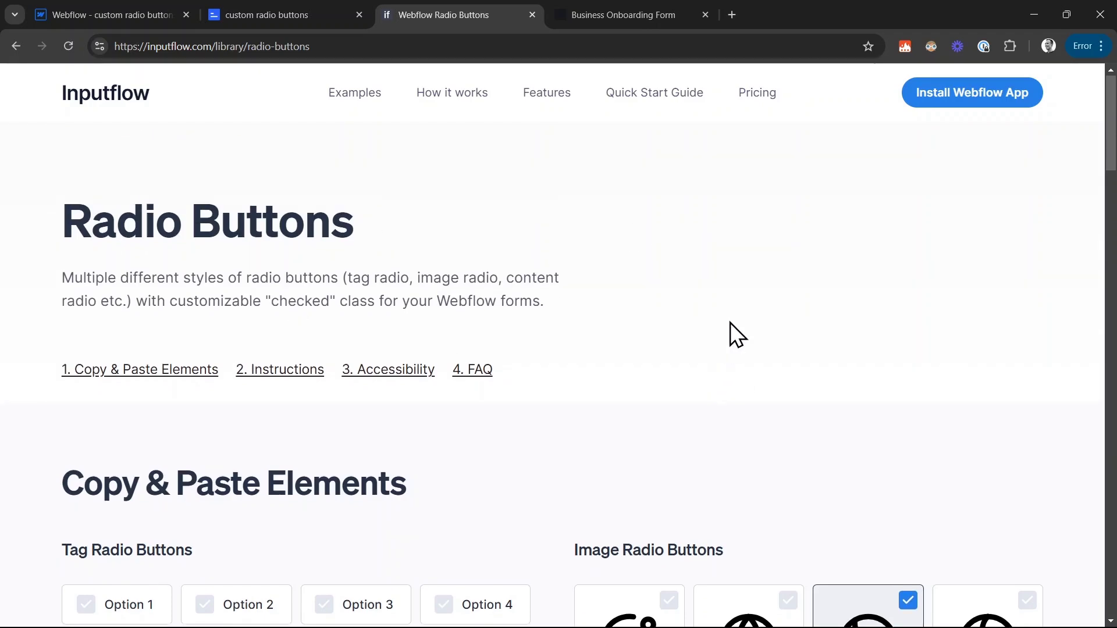
scroll(539, 424, down, 5)
scroll(404, 332, down, 6)
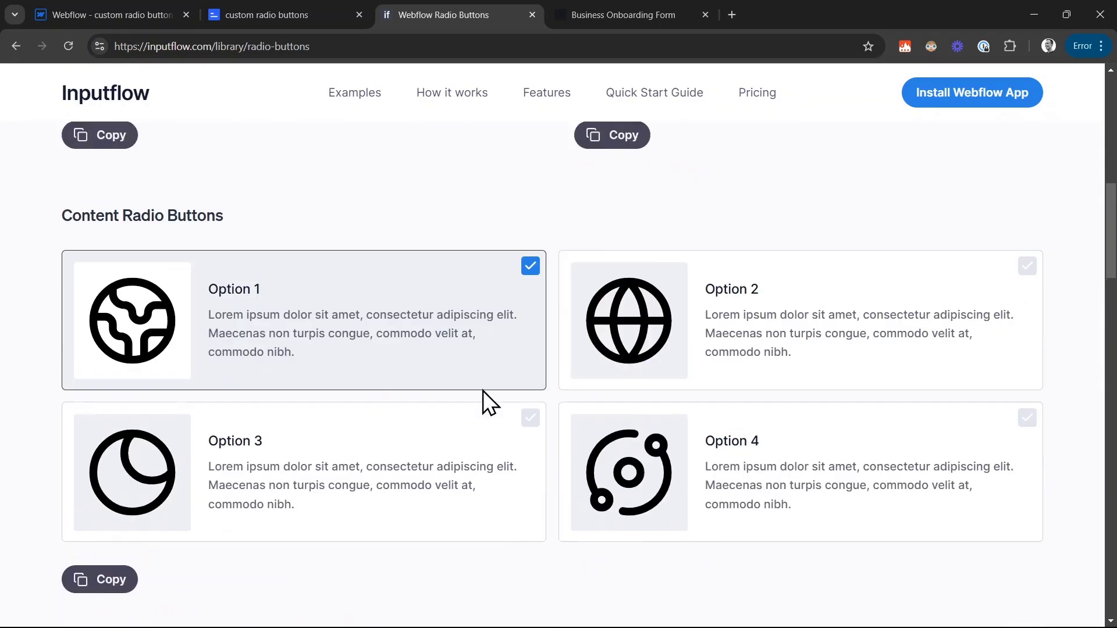
scroll(488, 401, down, 10)
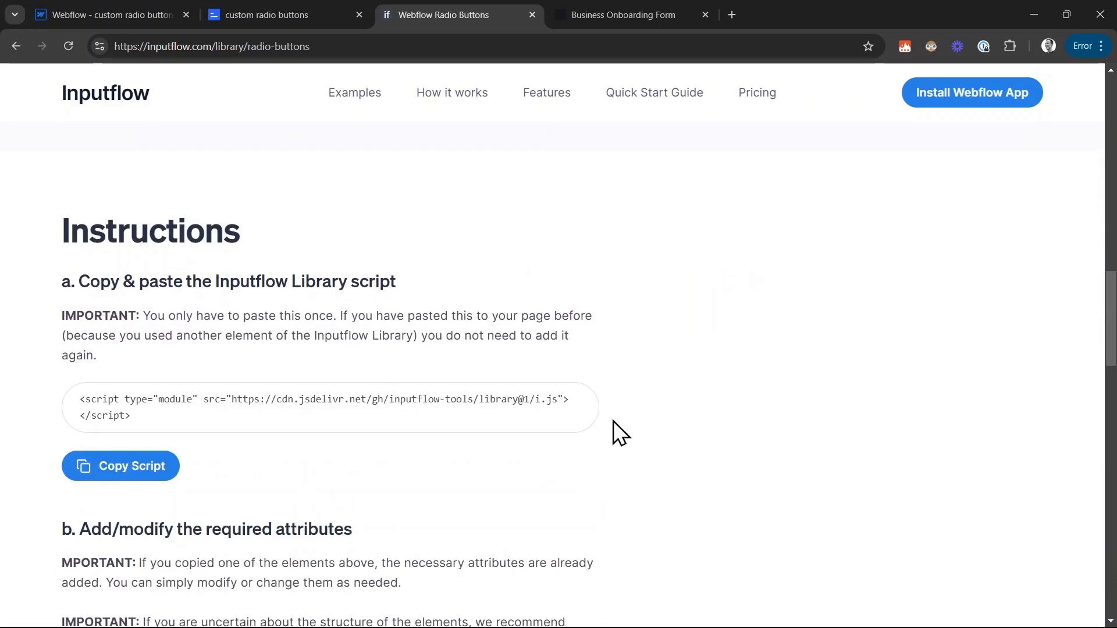
scroll(472, 451, down, 2)
scroll(268, 443, down, 3)
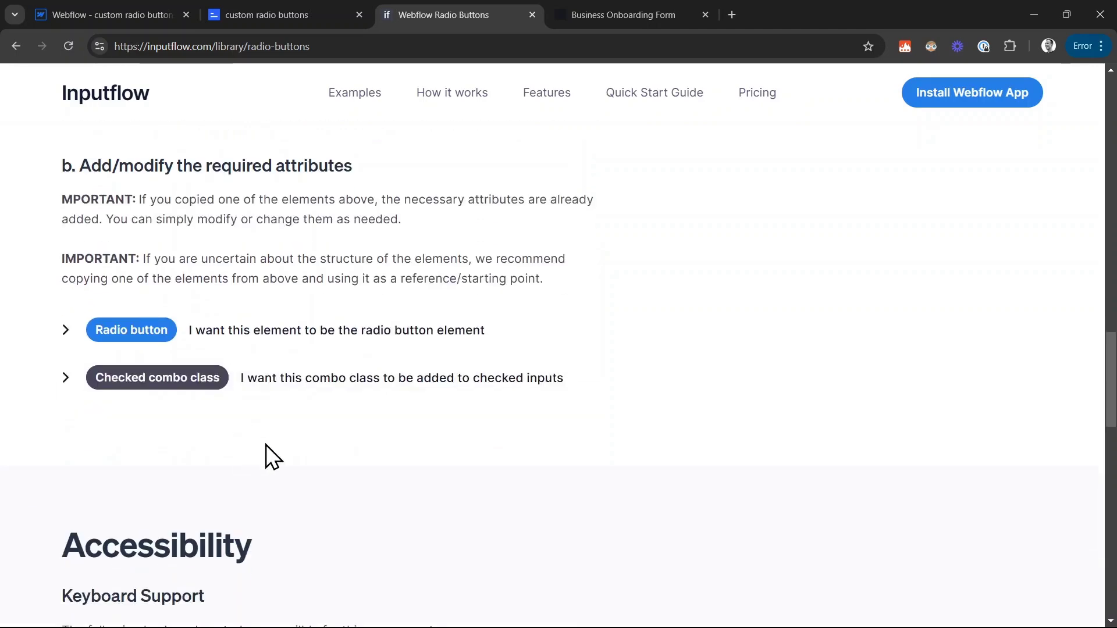
scroll(243, 390, up, 3)
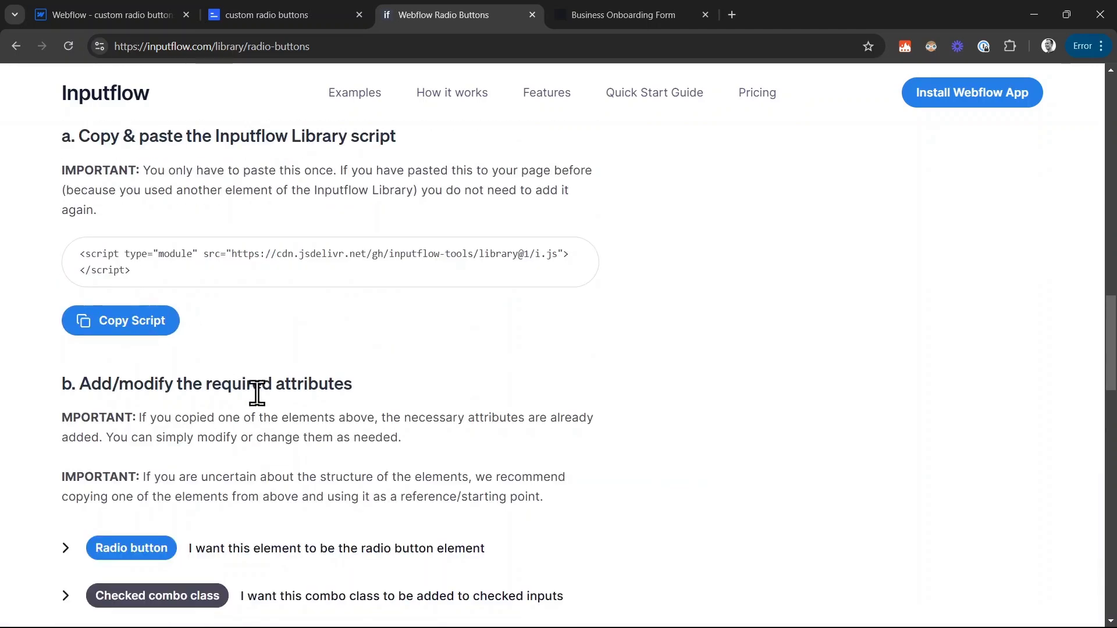
key(ctrl+shift+Tab)
Step: Check the Marketing, Product, Technology and Research cards in turn on the live form
click(399, 444)
click(494, 427)
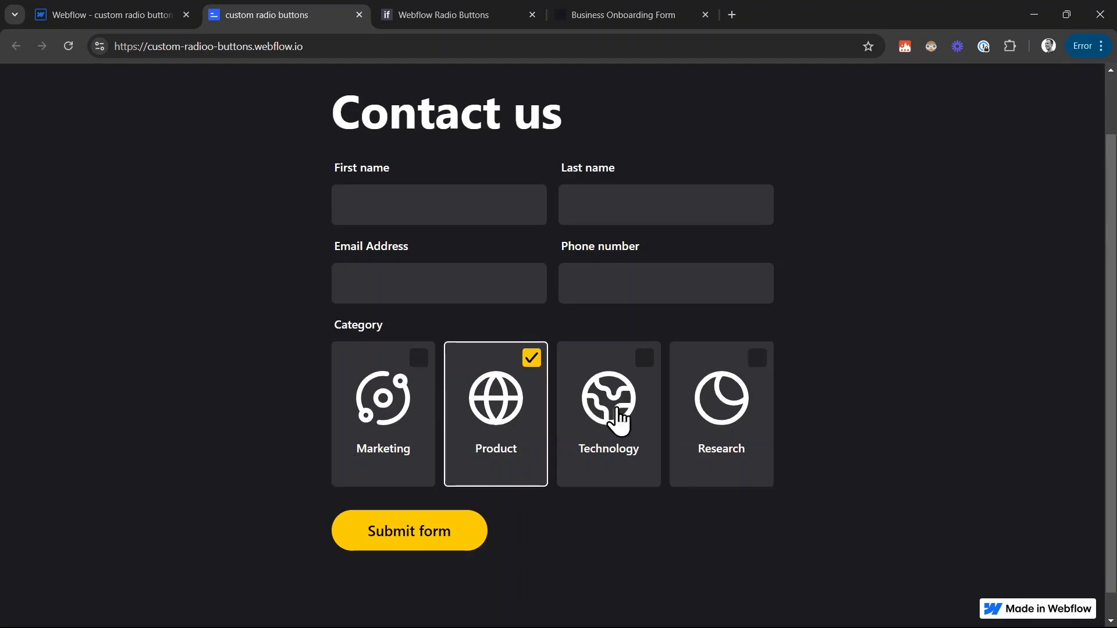
click(616, 418)
click(724, 410)
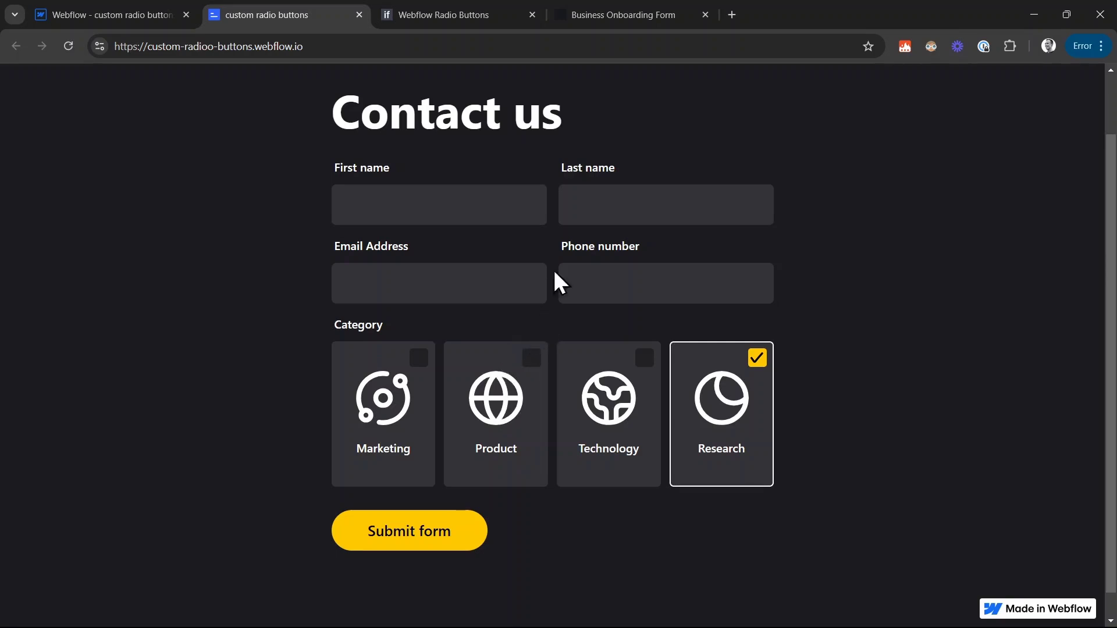
click(613, 16)
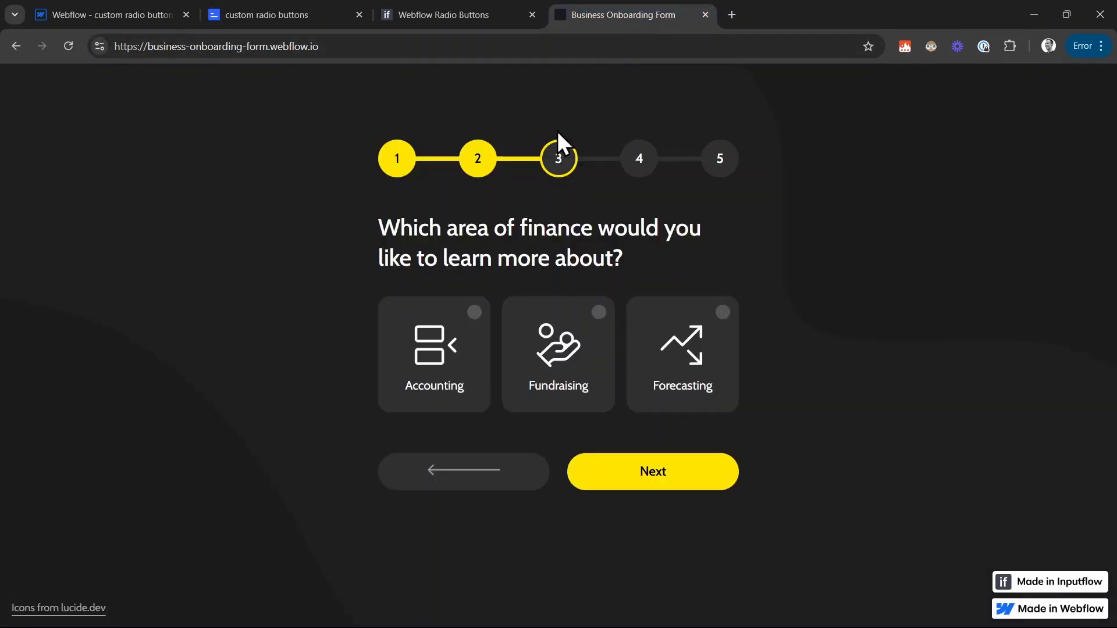
Step: Choose Accounting, enter 'sdfsdf' as the challenge, and pick B2C as the target market
click(457, 361)
click(606, 474)
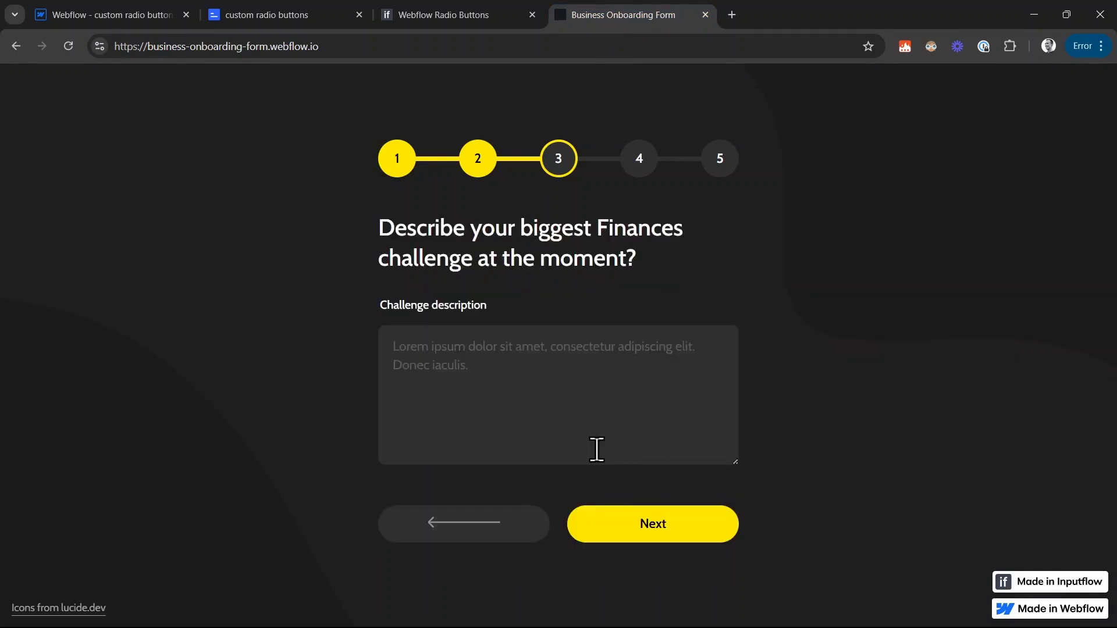
click(580, 407)
text(sdfsdf)
click(628, 534)
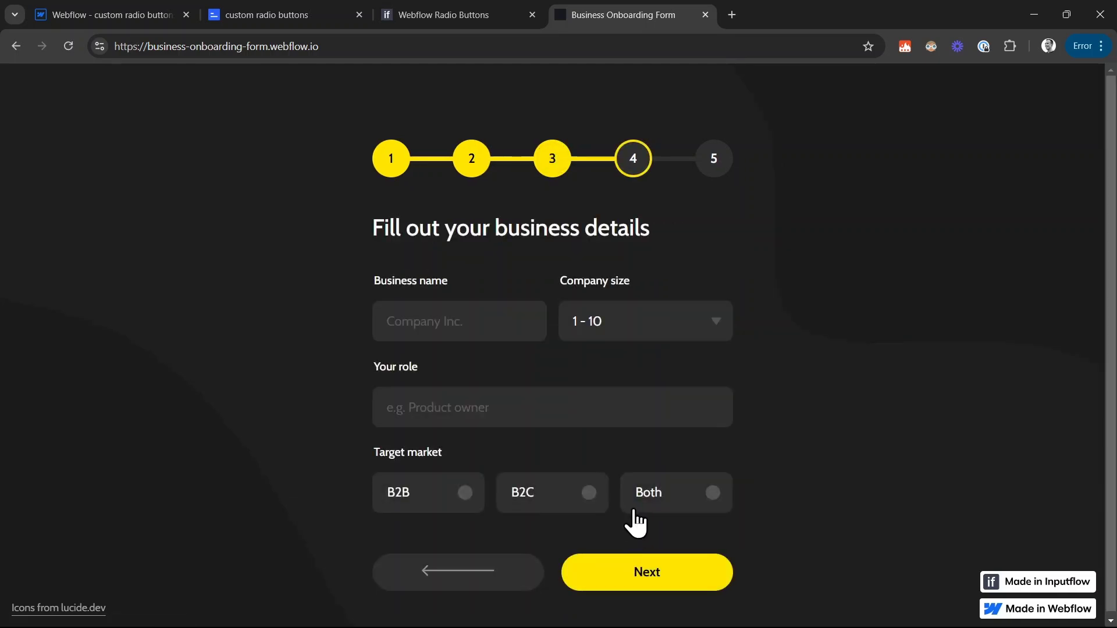
click(570, 499)
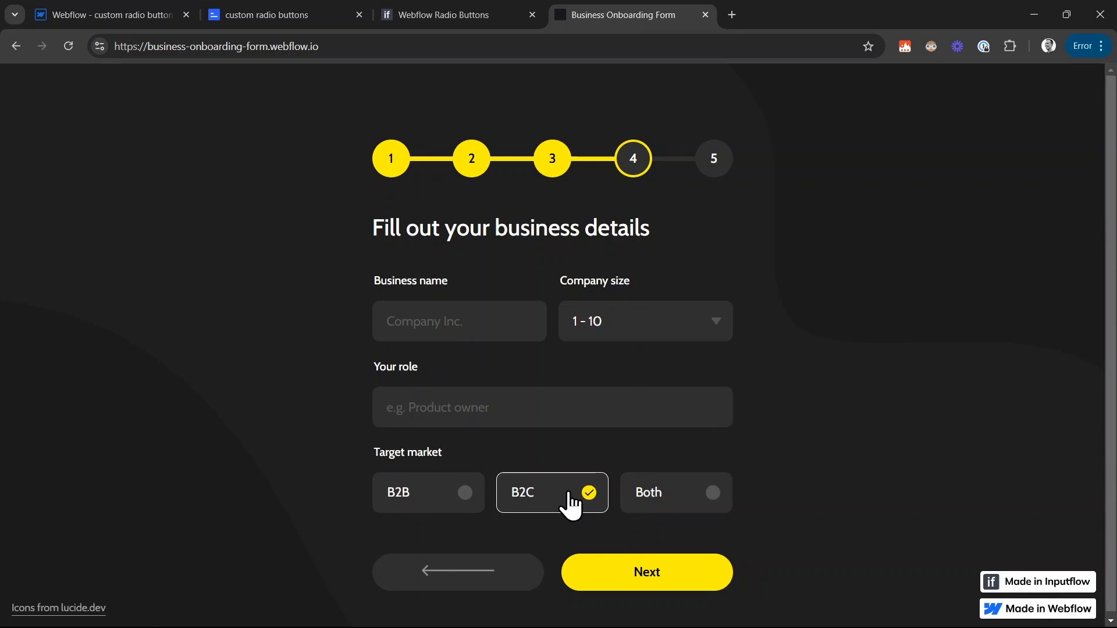